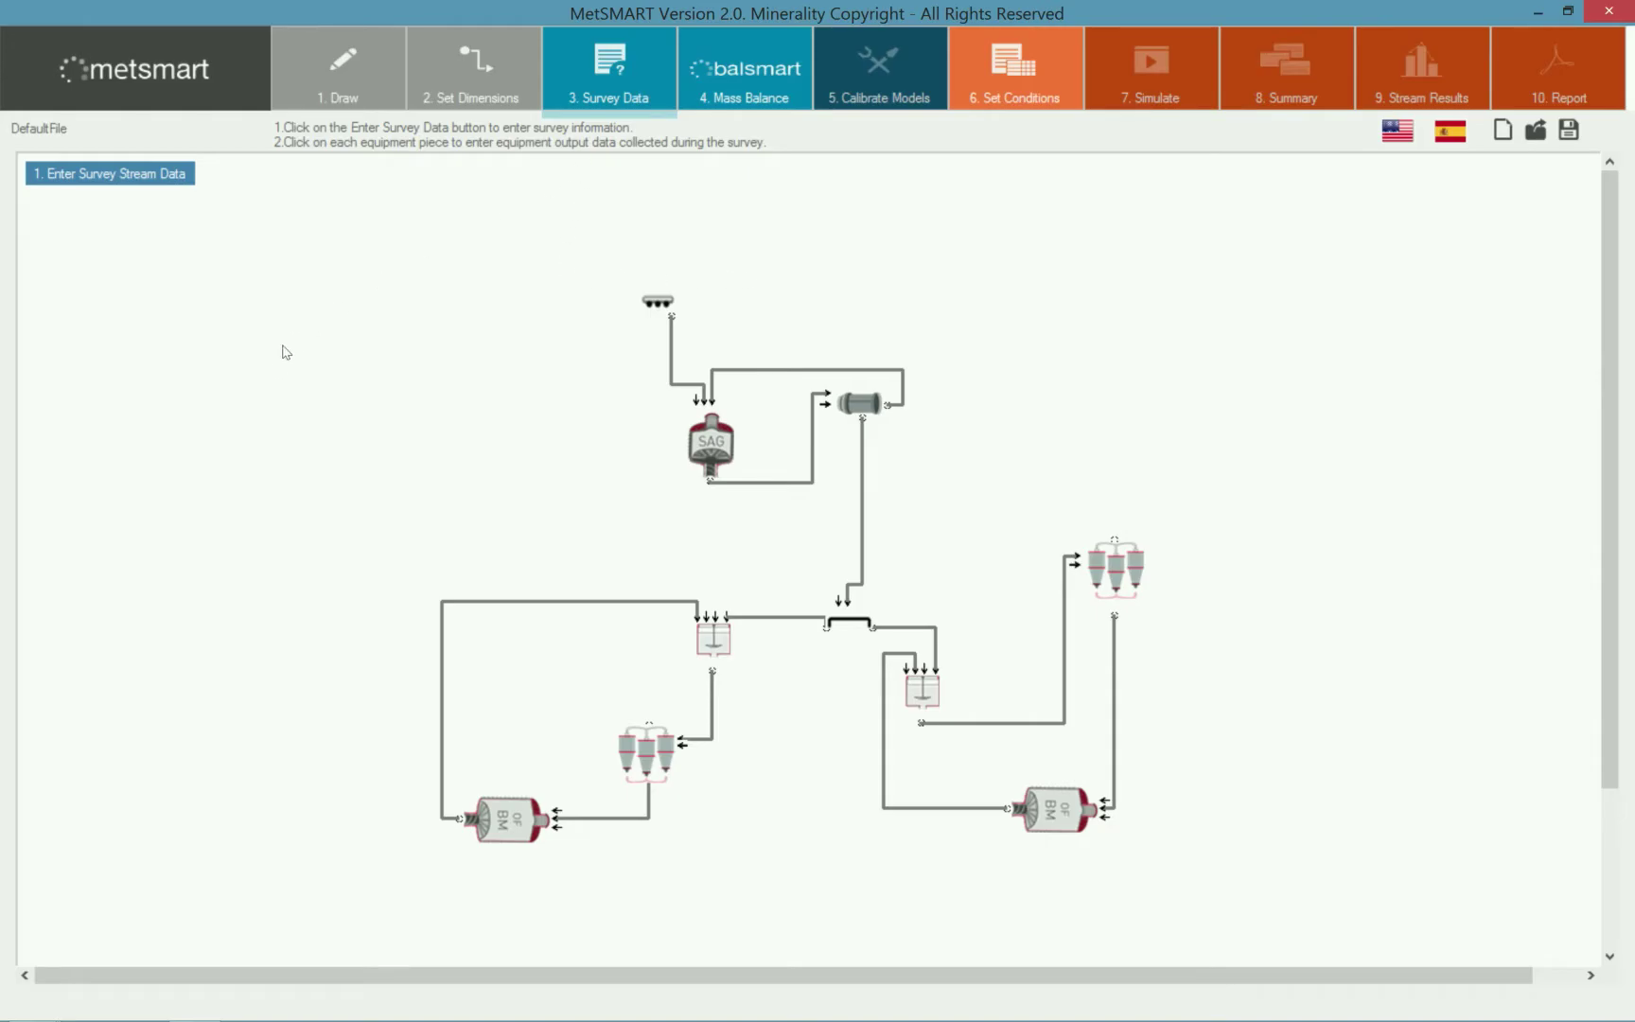
- Review the survey stream data for rates, % solids and size distributions, and accept it
{"action": "left_click", "coordinate": [137, 177]}
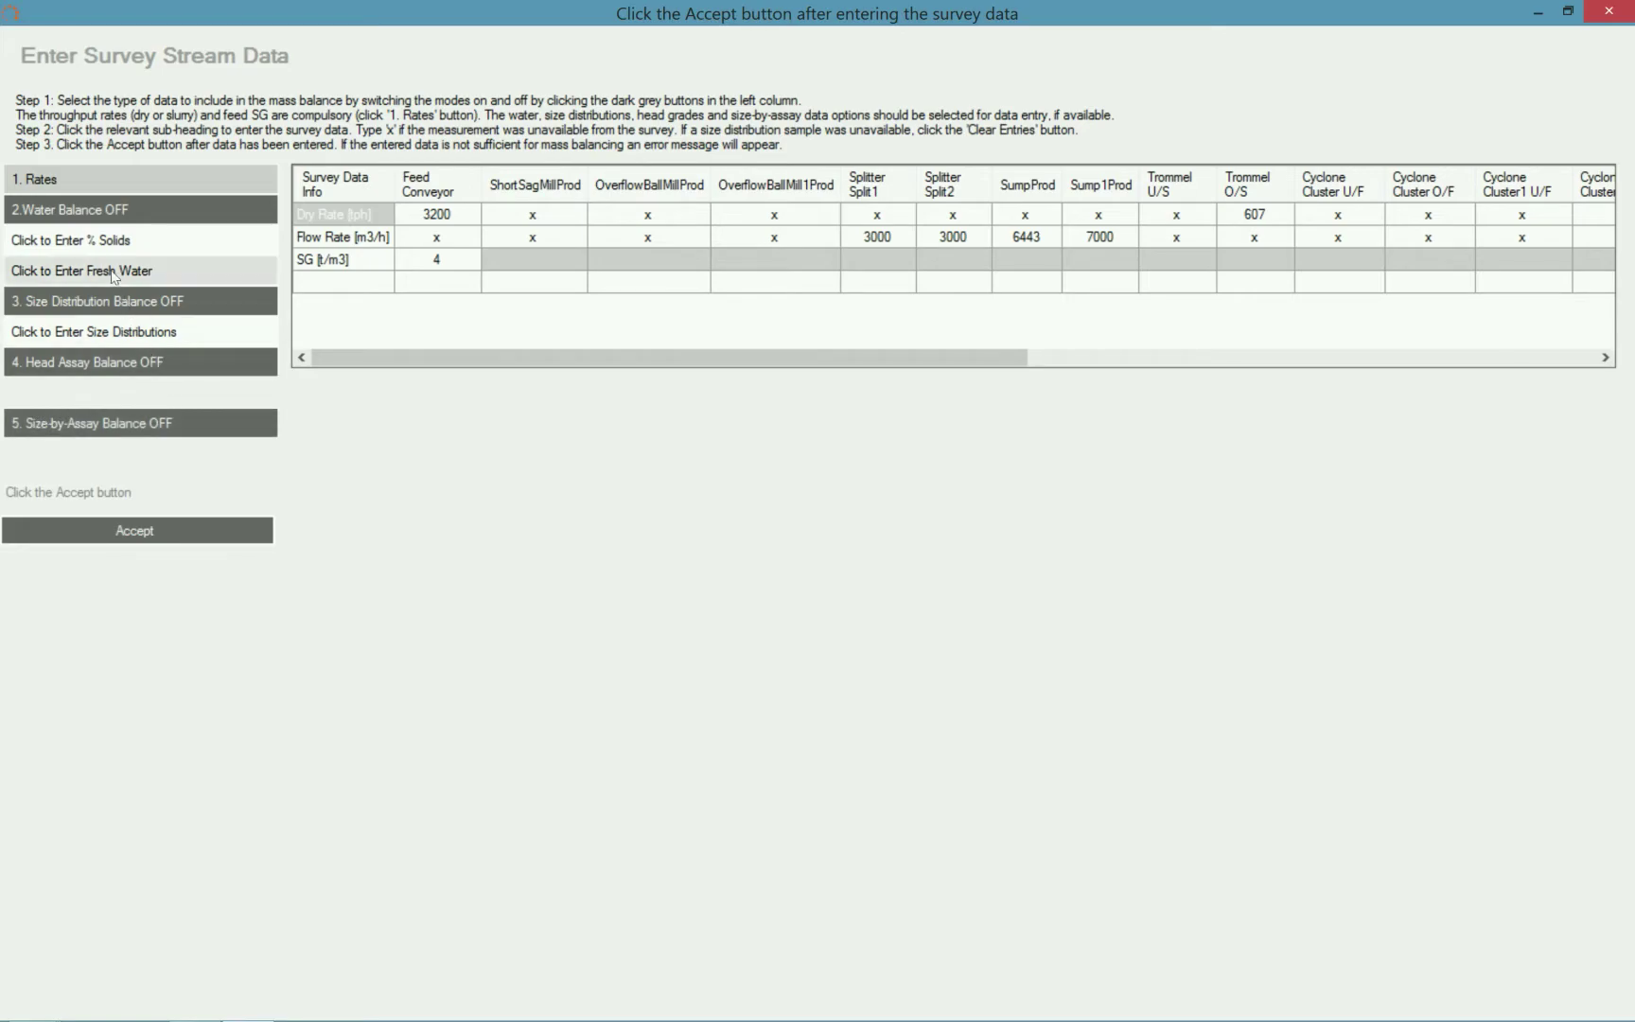
{"action": "left_click", "coordinate": [117, 241]}
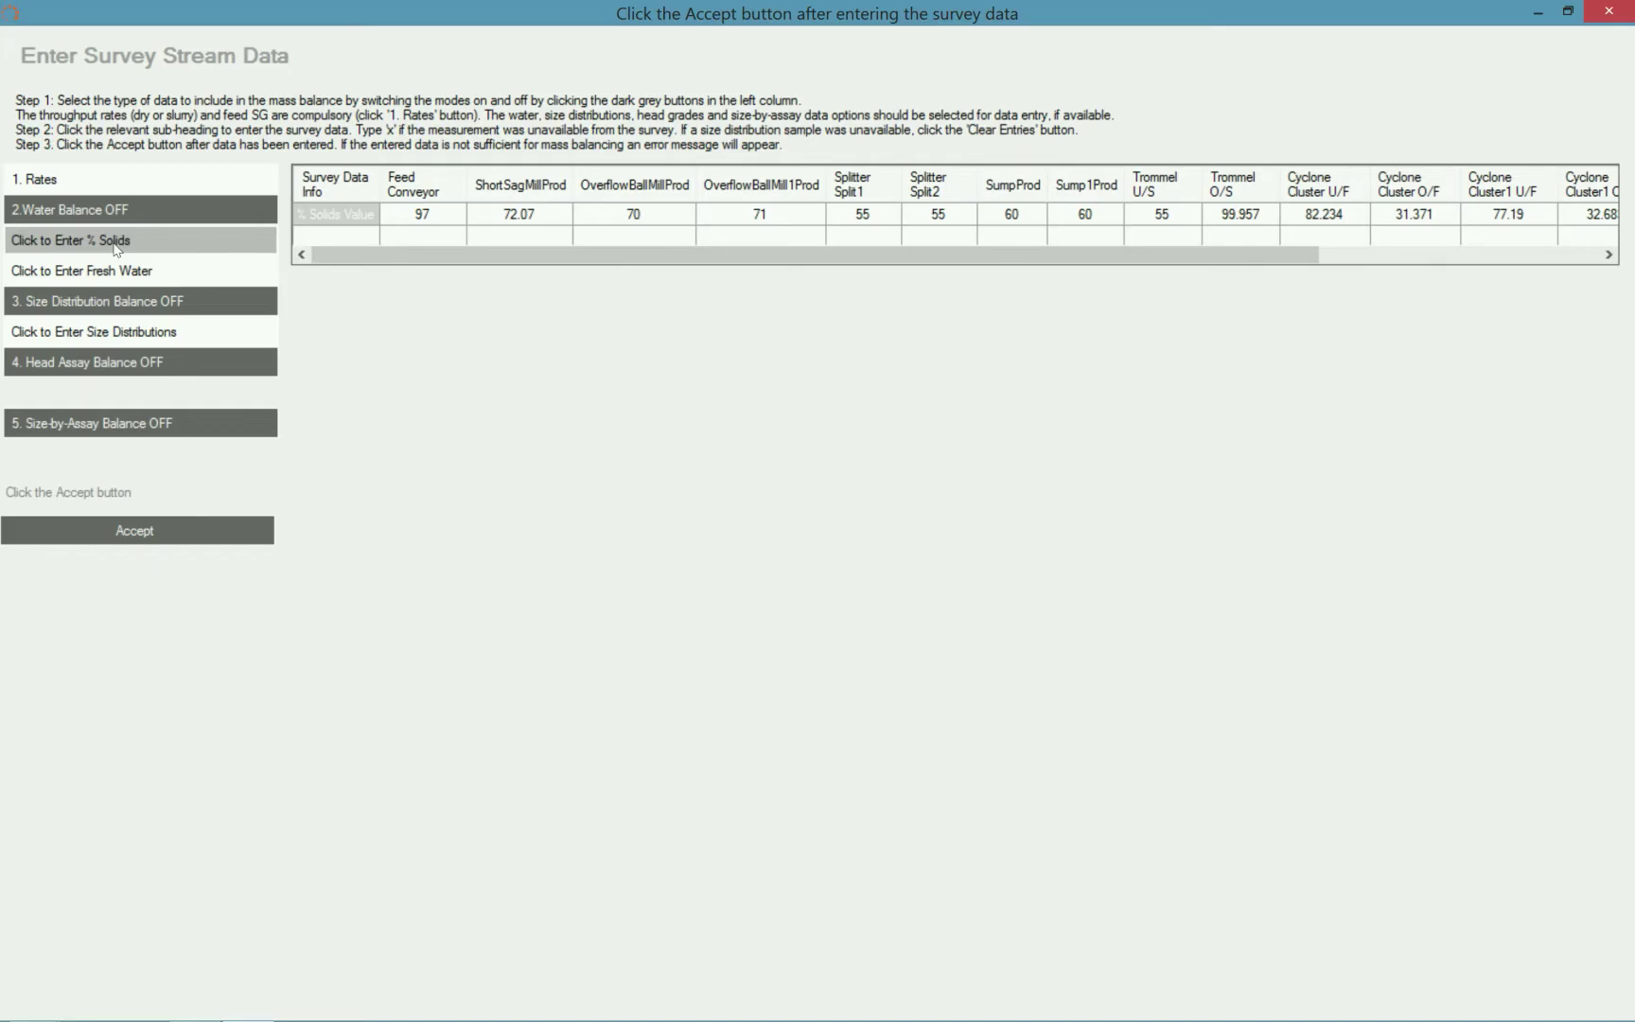
{"action": "left_click", "coordinate": [115, 333]}
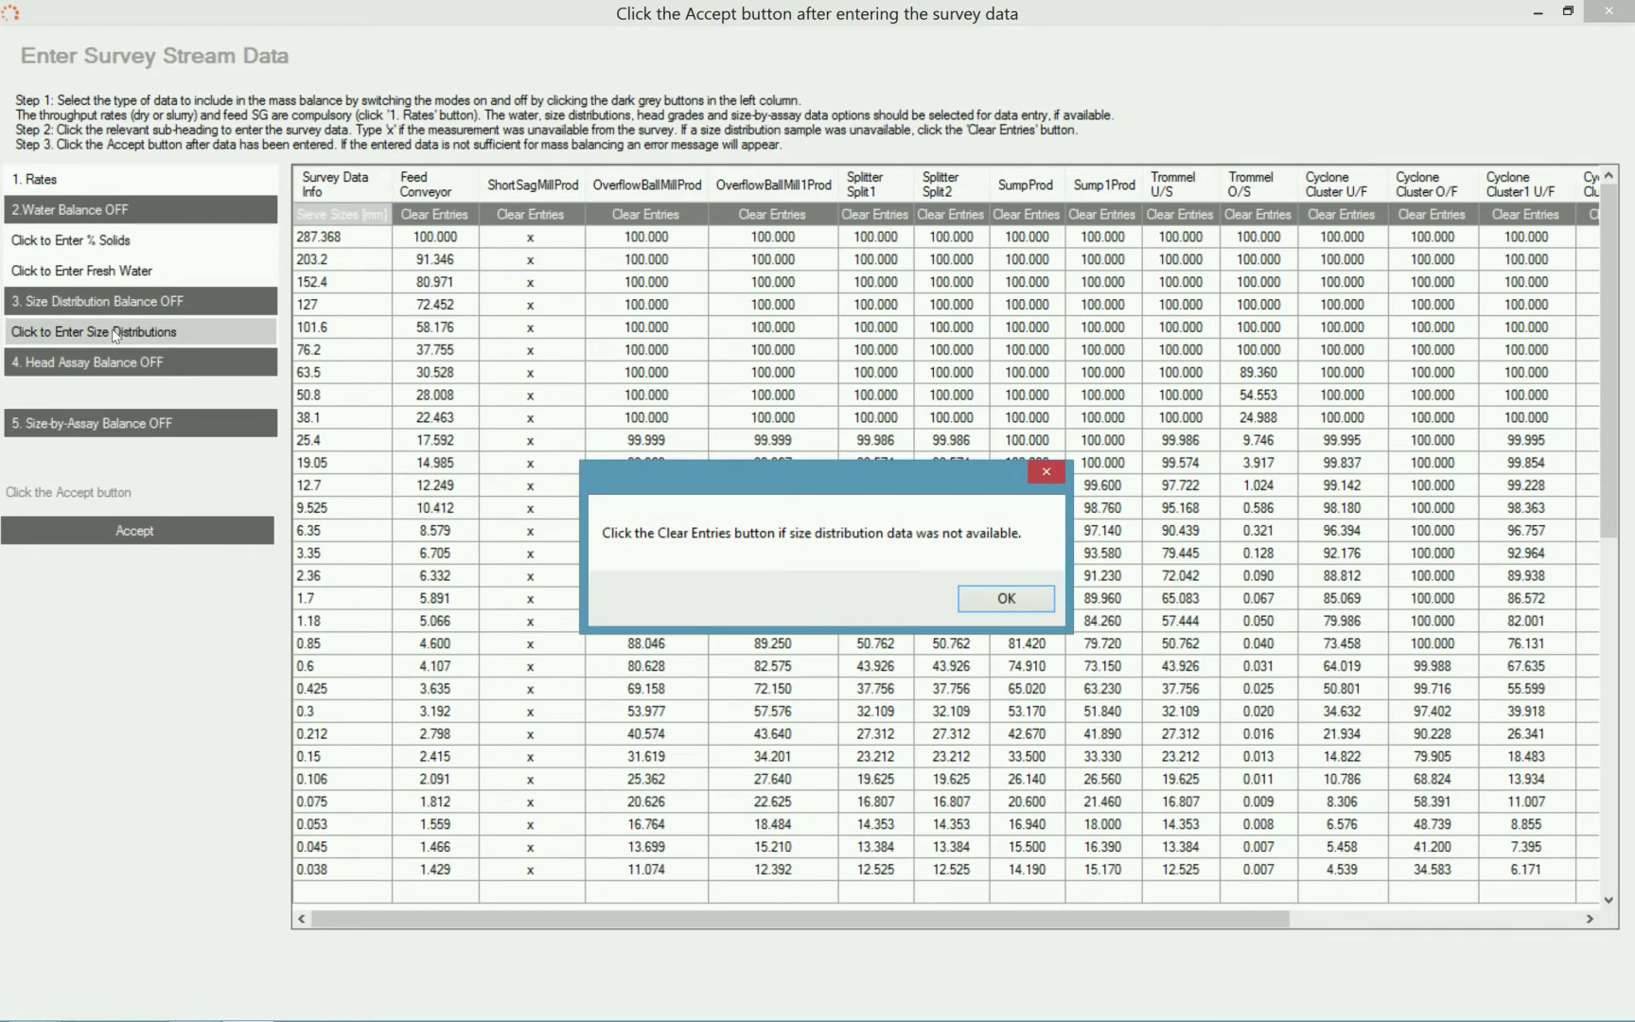
{"action": "left_click", "coordinate": [999, 603]}
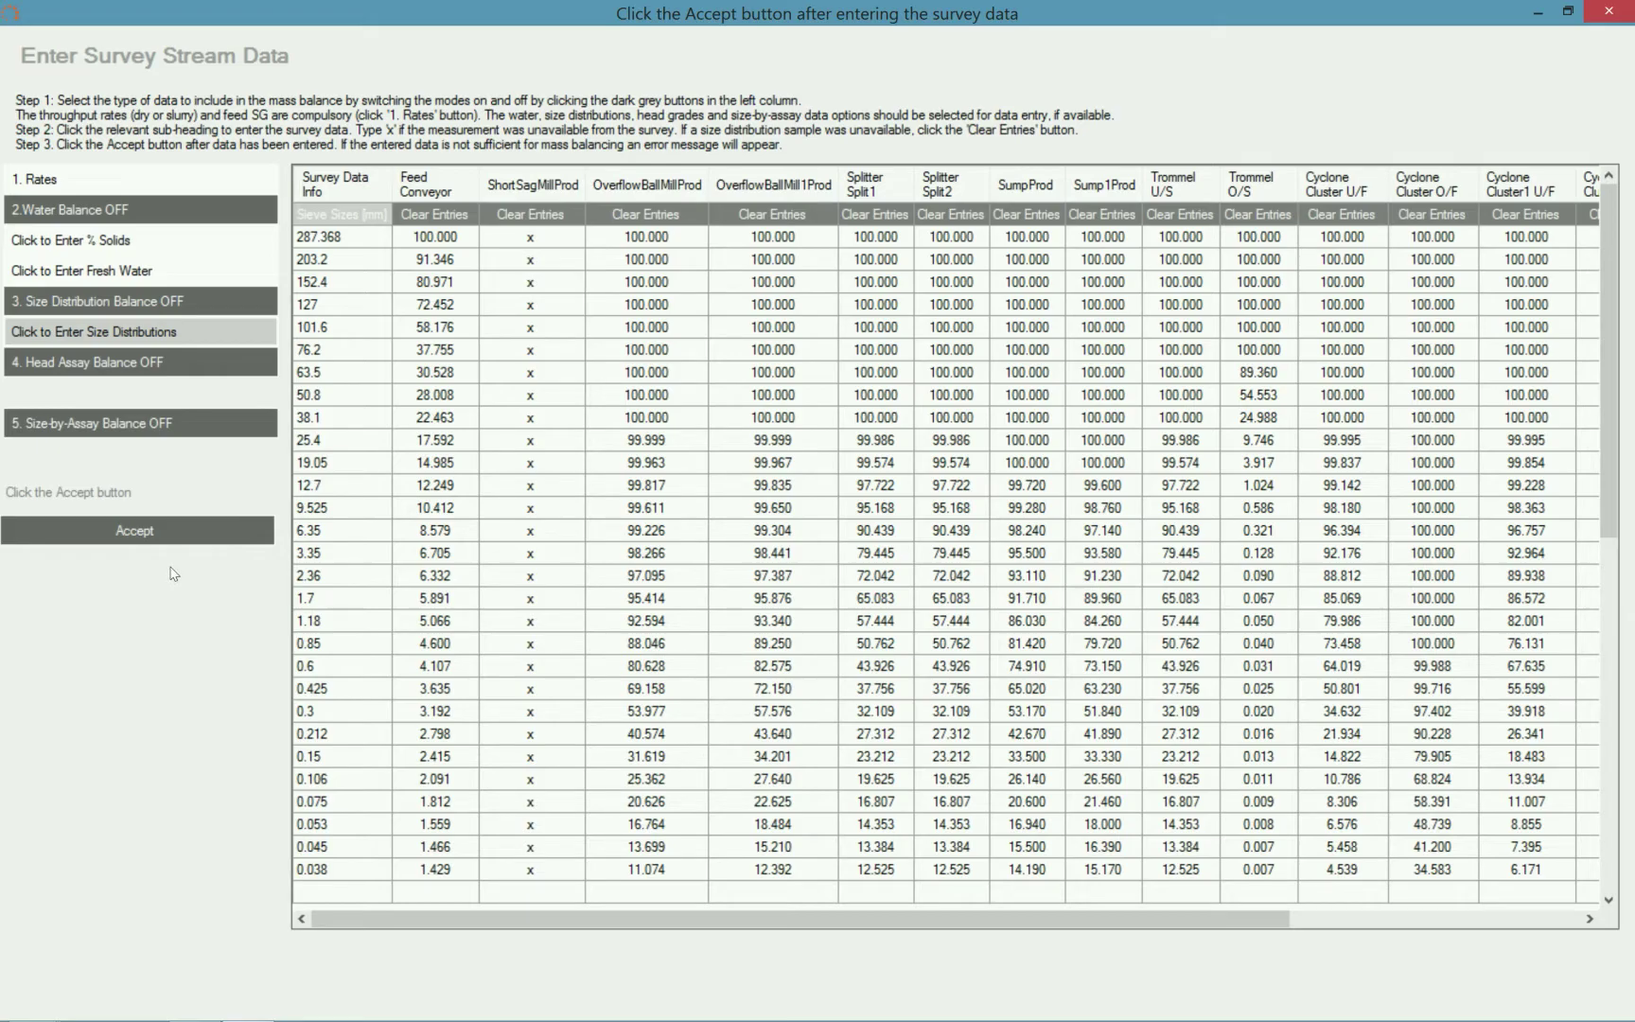
{"action": "left_click", "coordinate": [154, 535]}
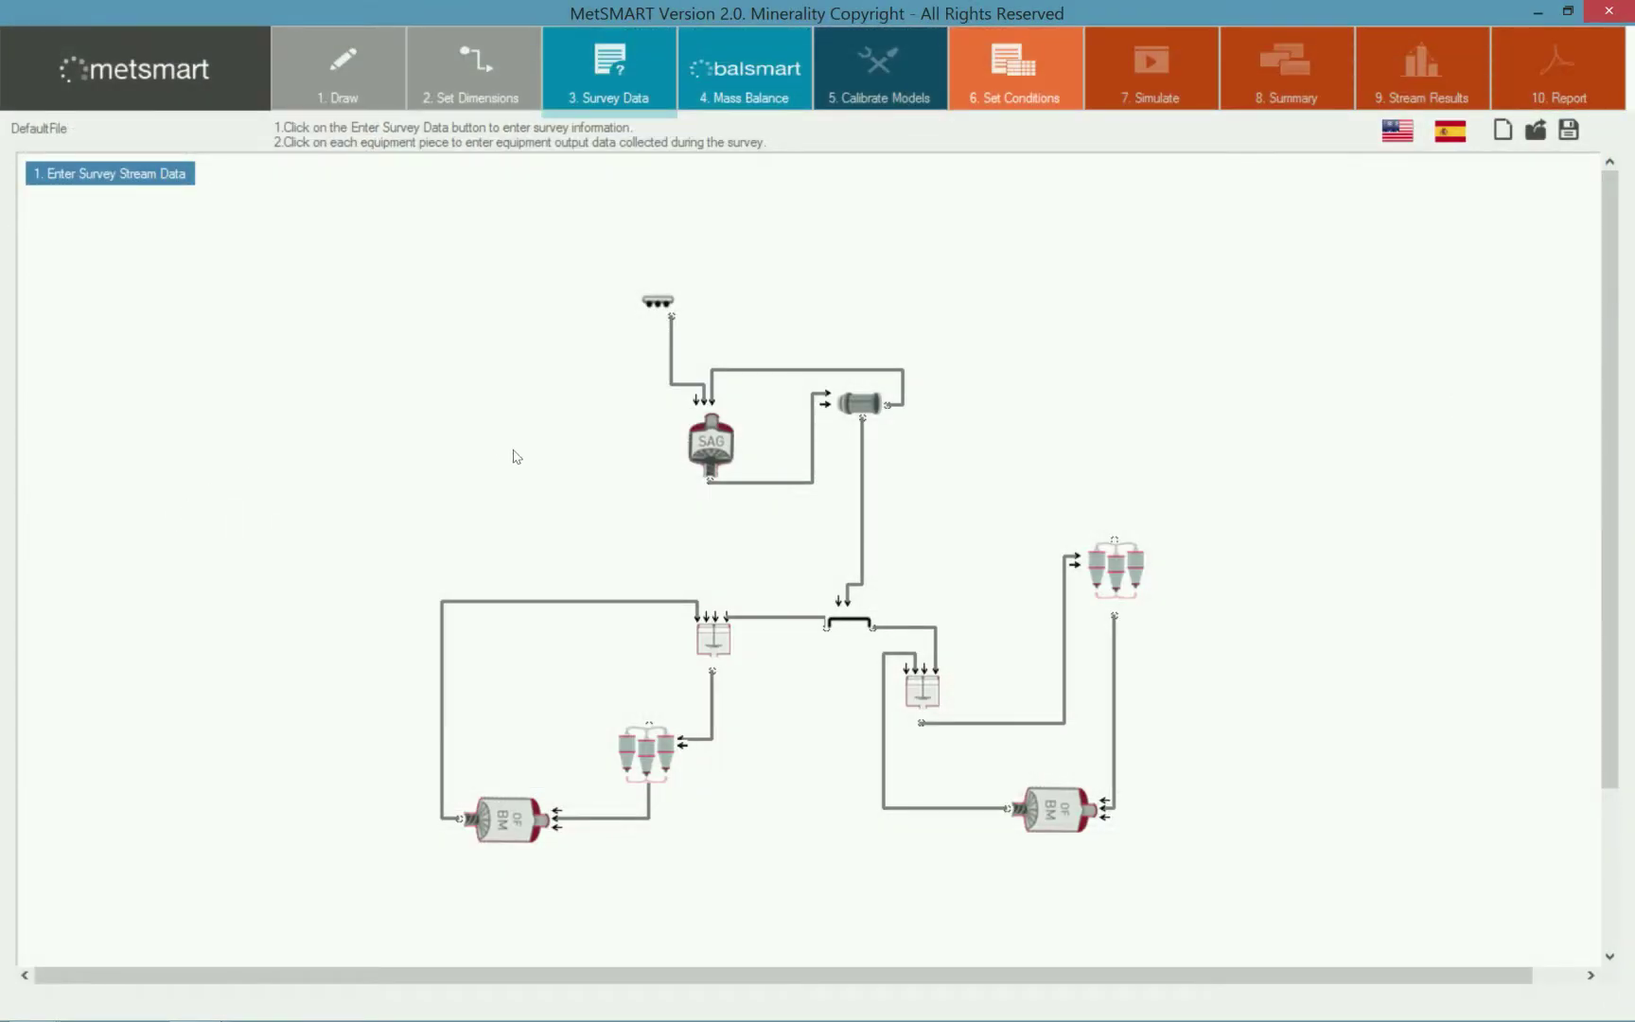
- Run the mass balance and review the balanced results of the SAG mill and Cyclone Cluster
{"action": "left_click", "coordinate": [721, 101]}
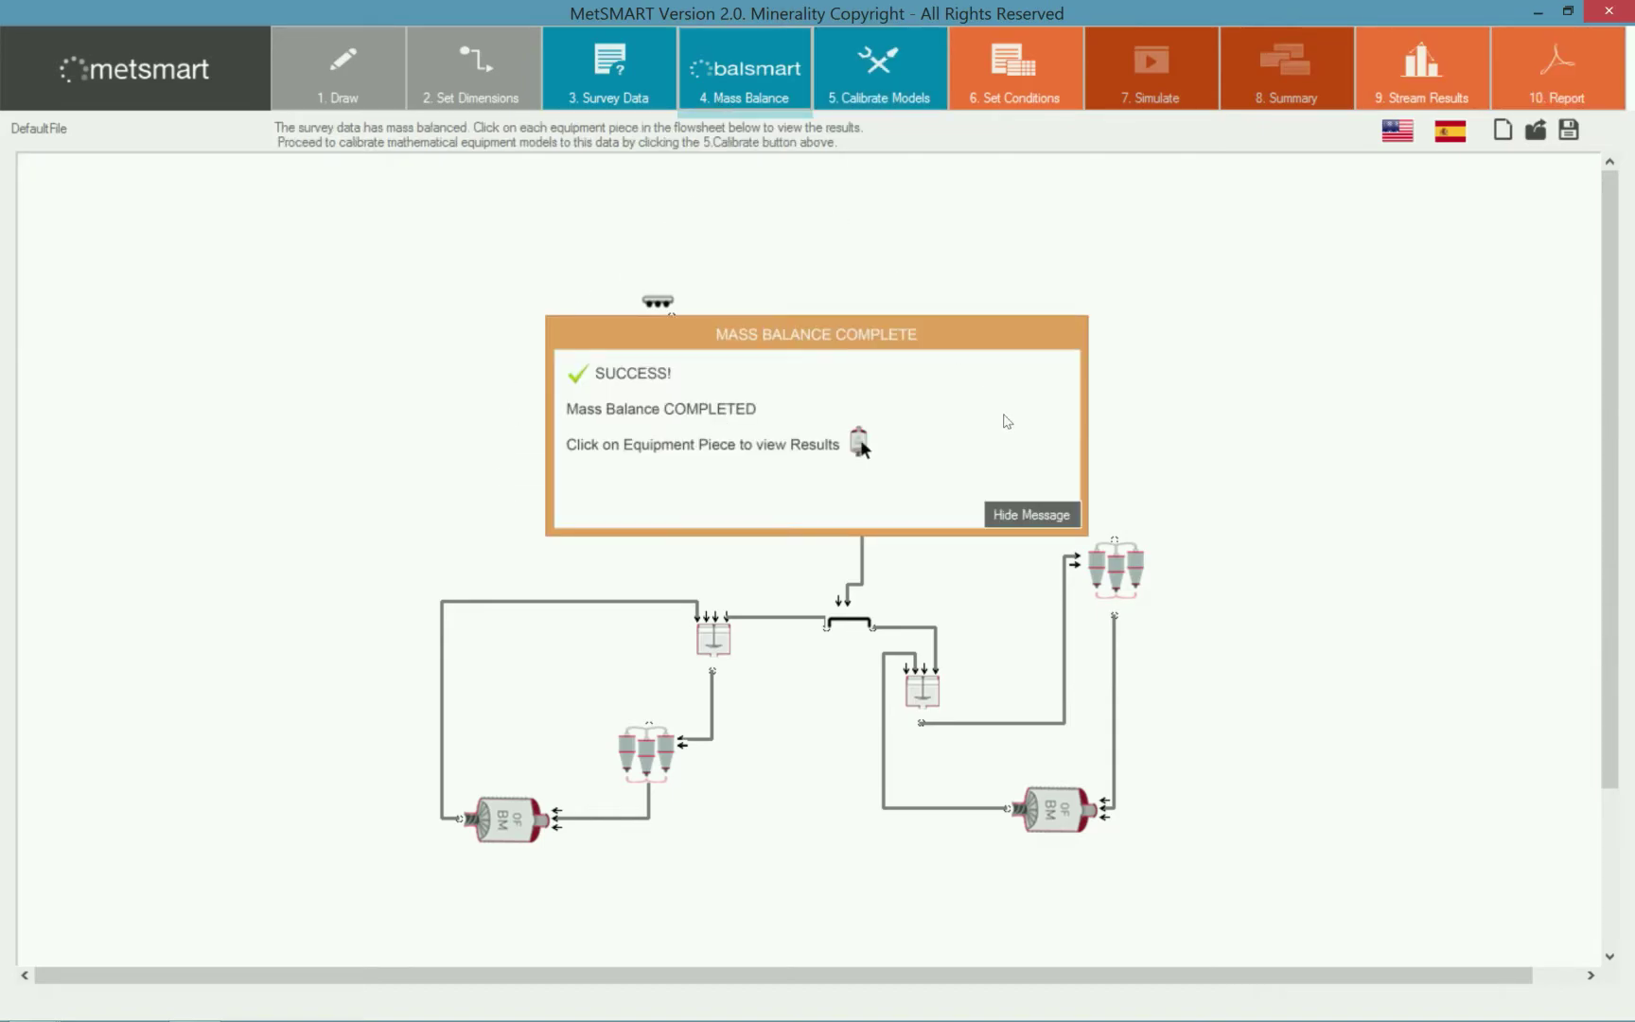
{"action": "left_click", "coordinate": [1036, 516]}
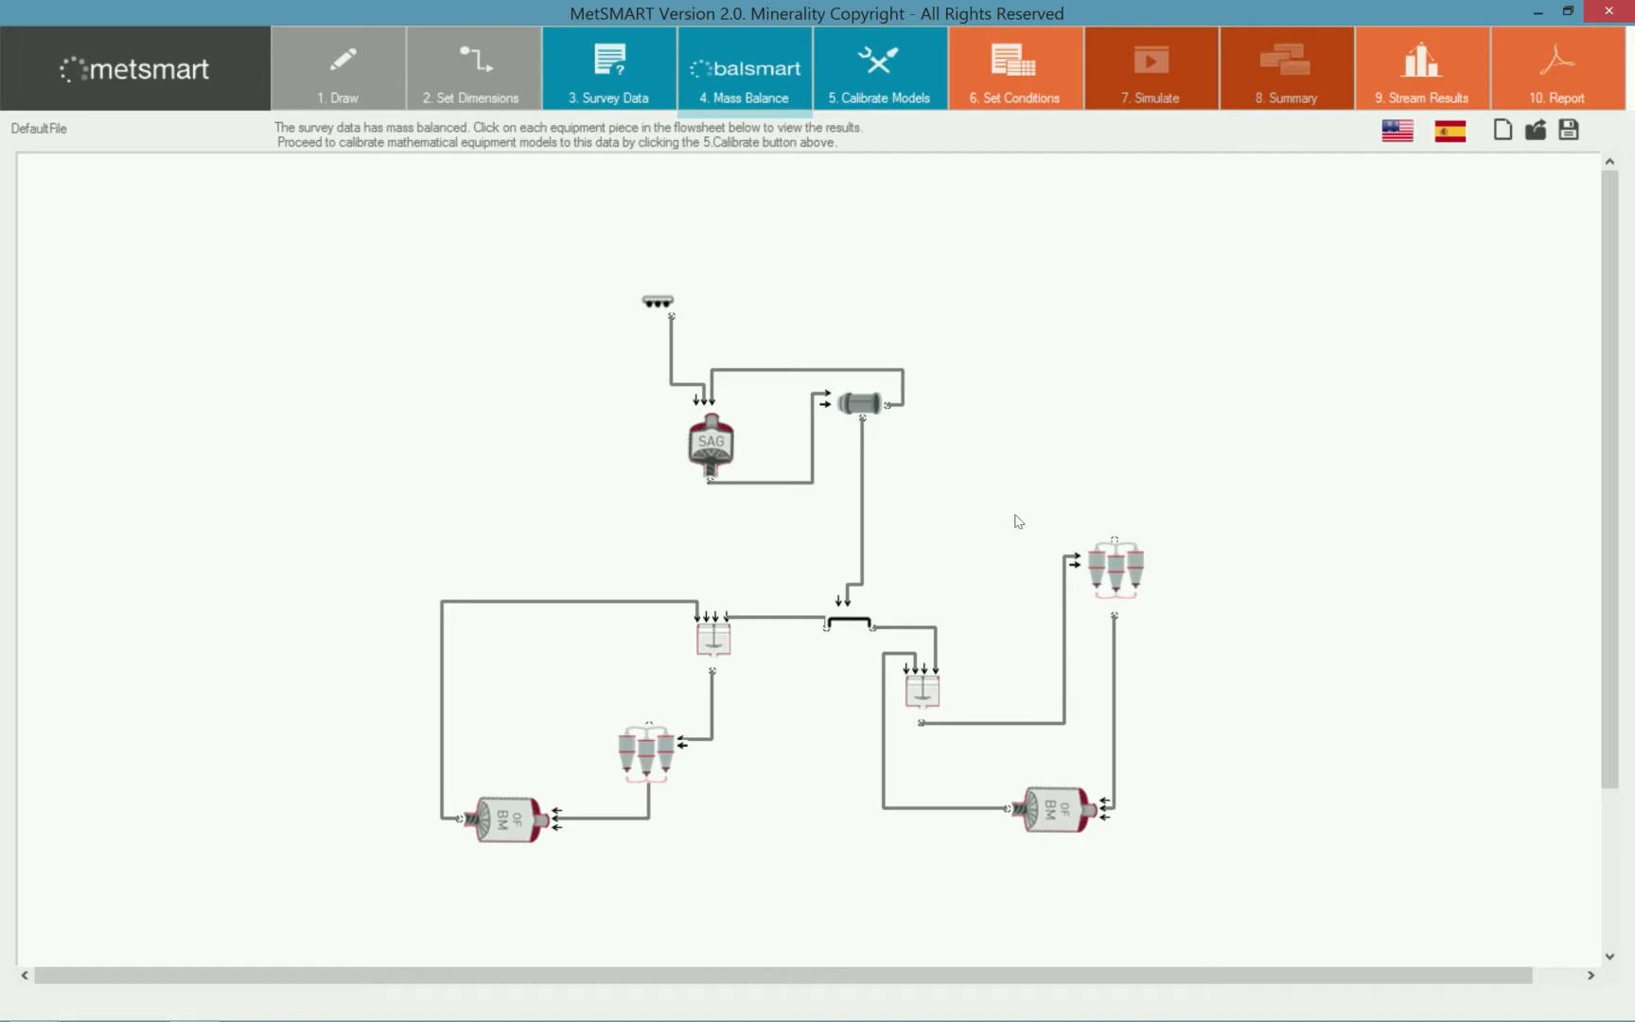
{"action": "left_click", "coordinate": [713, 451]}
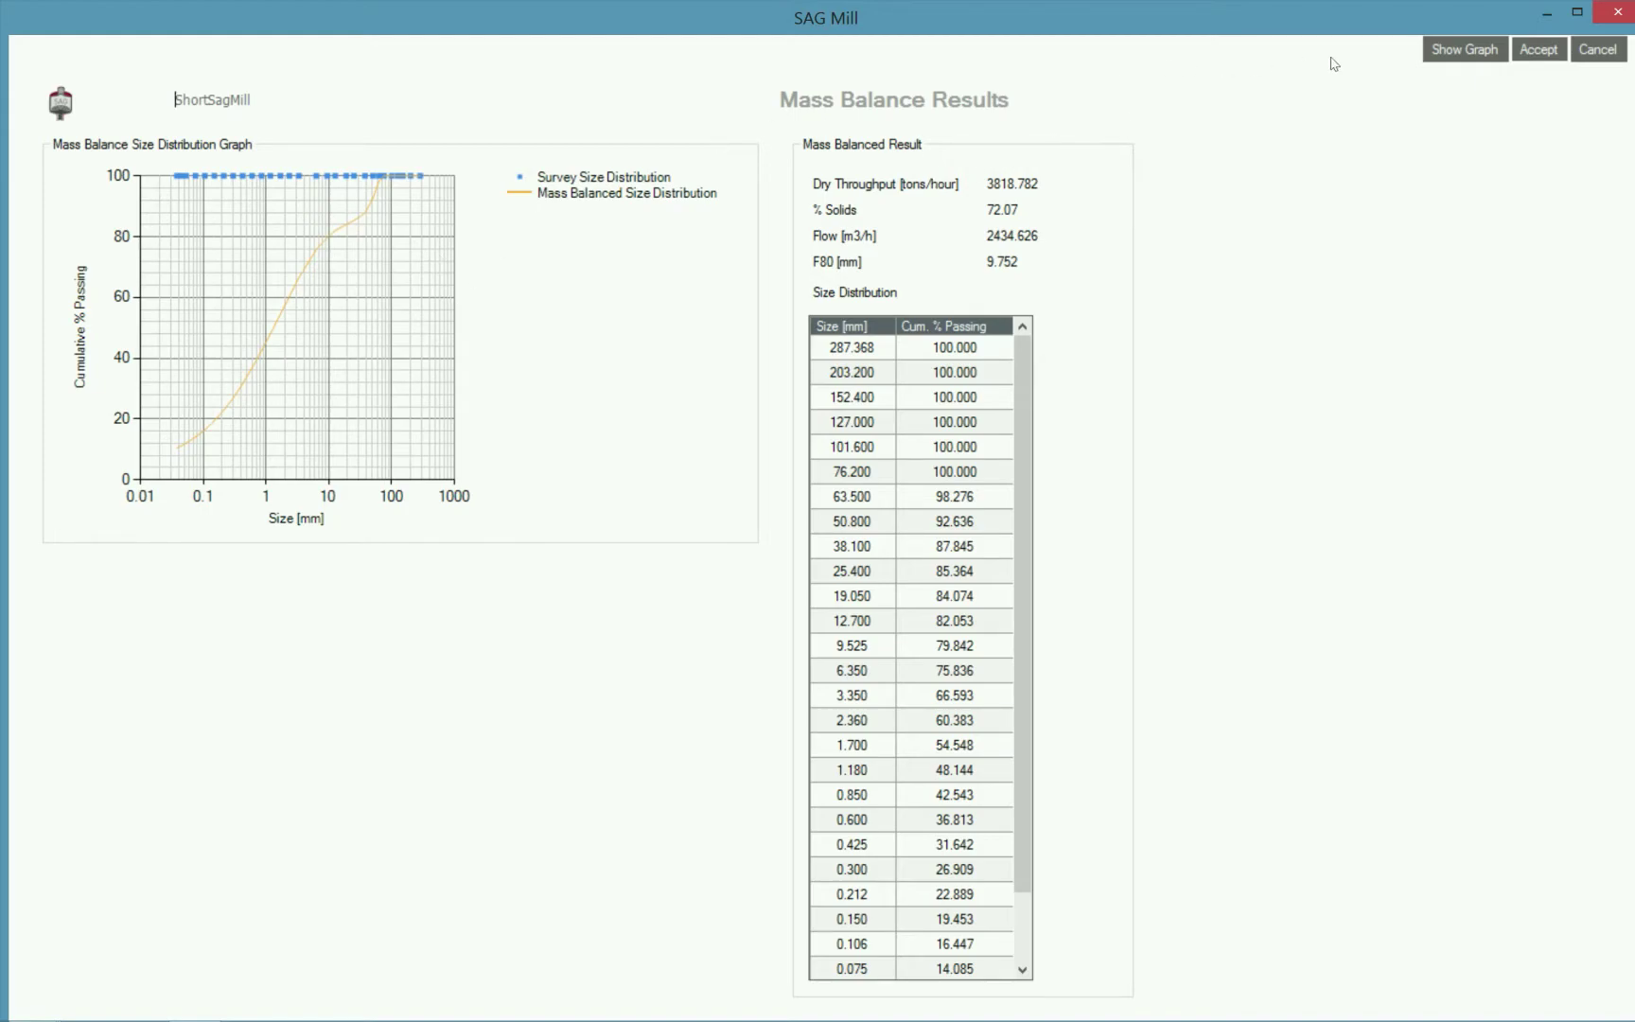
{"action": "left_click", "coordinate": [1538, 49]}
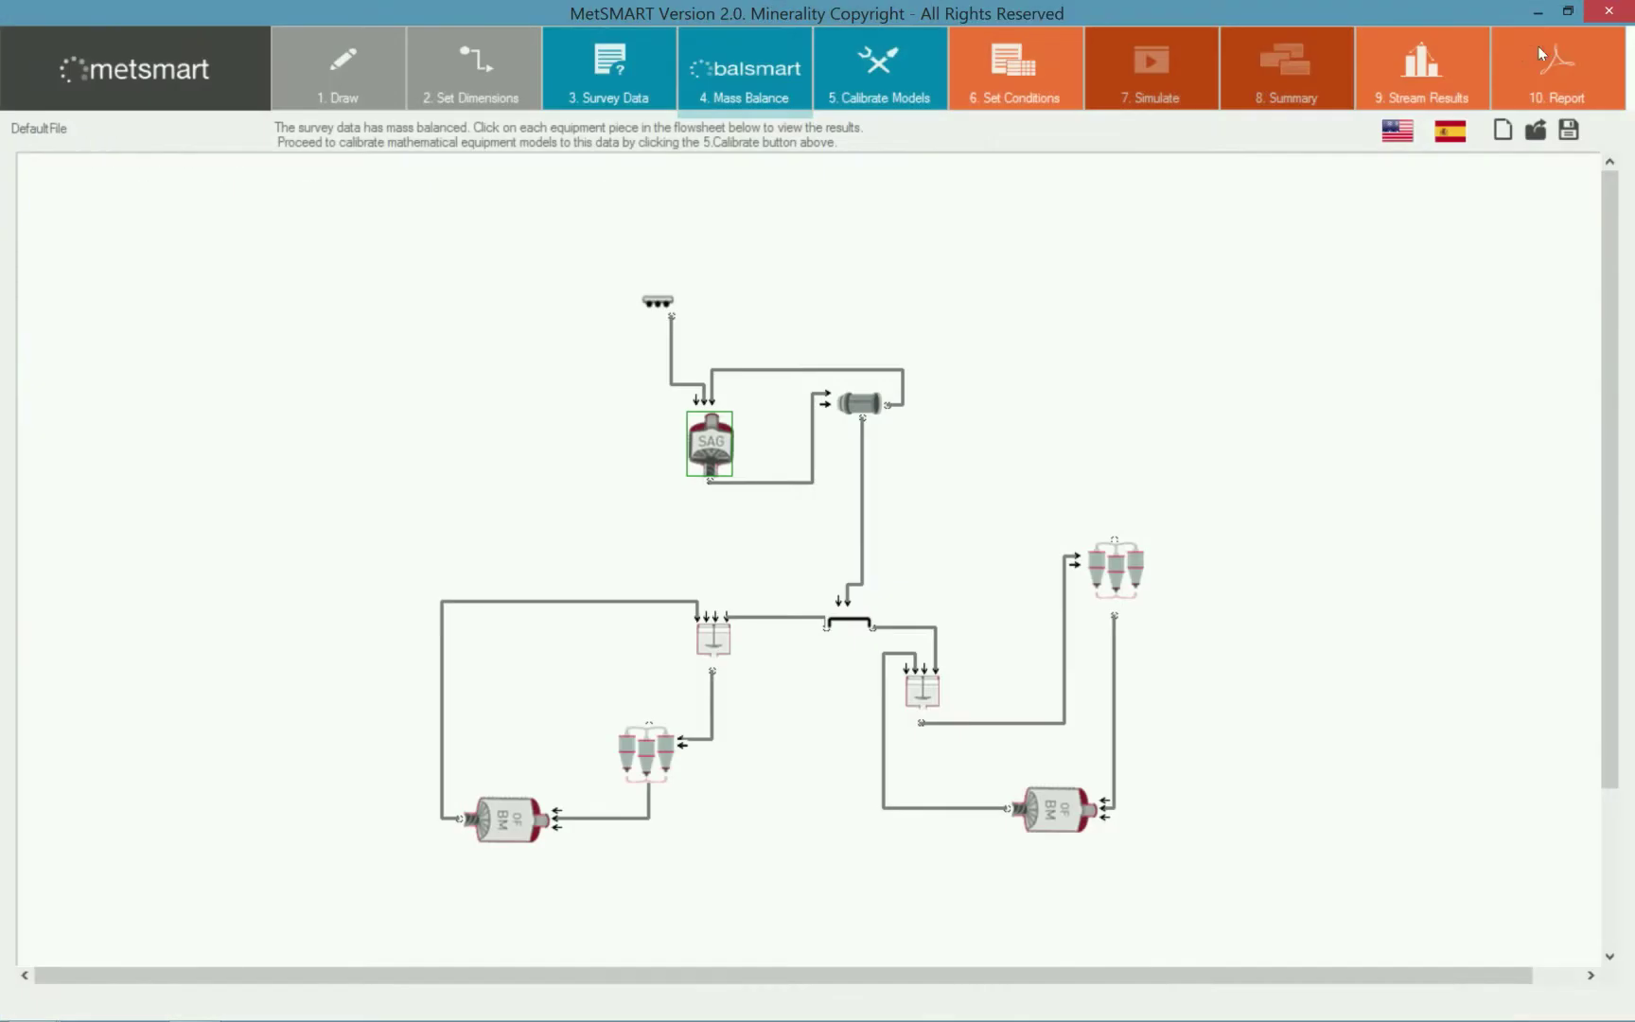
{"action": "left_click", "coordinate": [649, 757]}
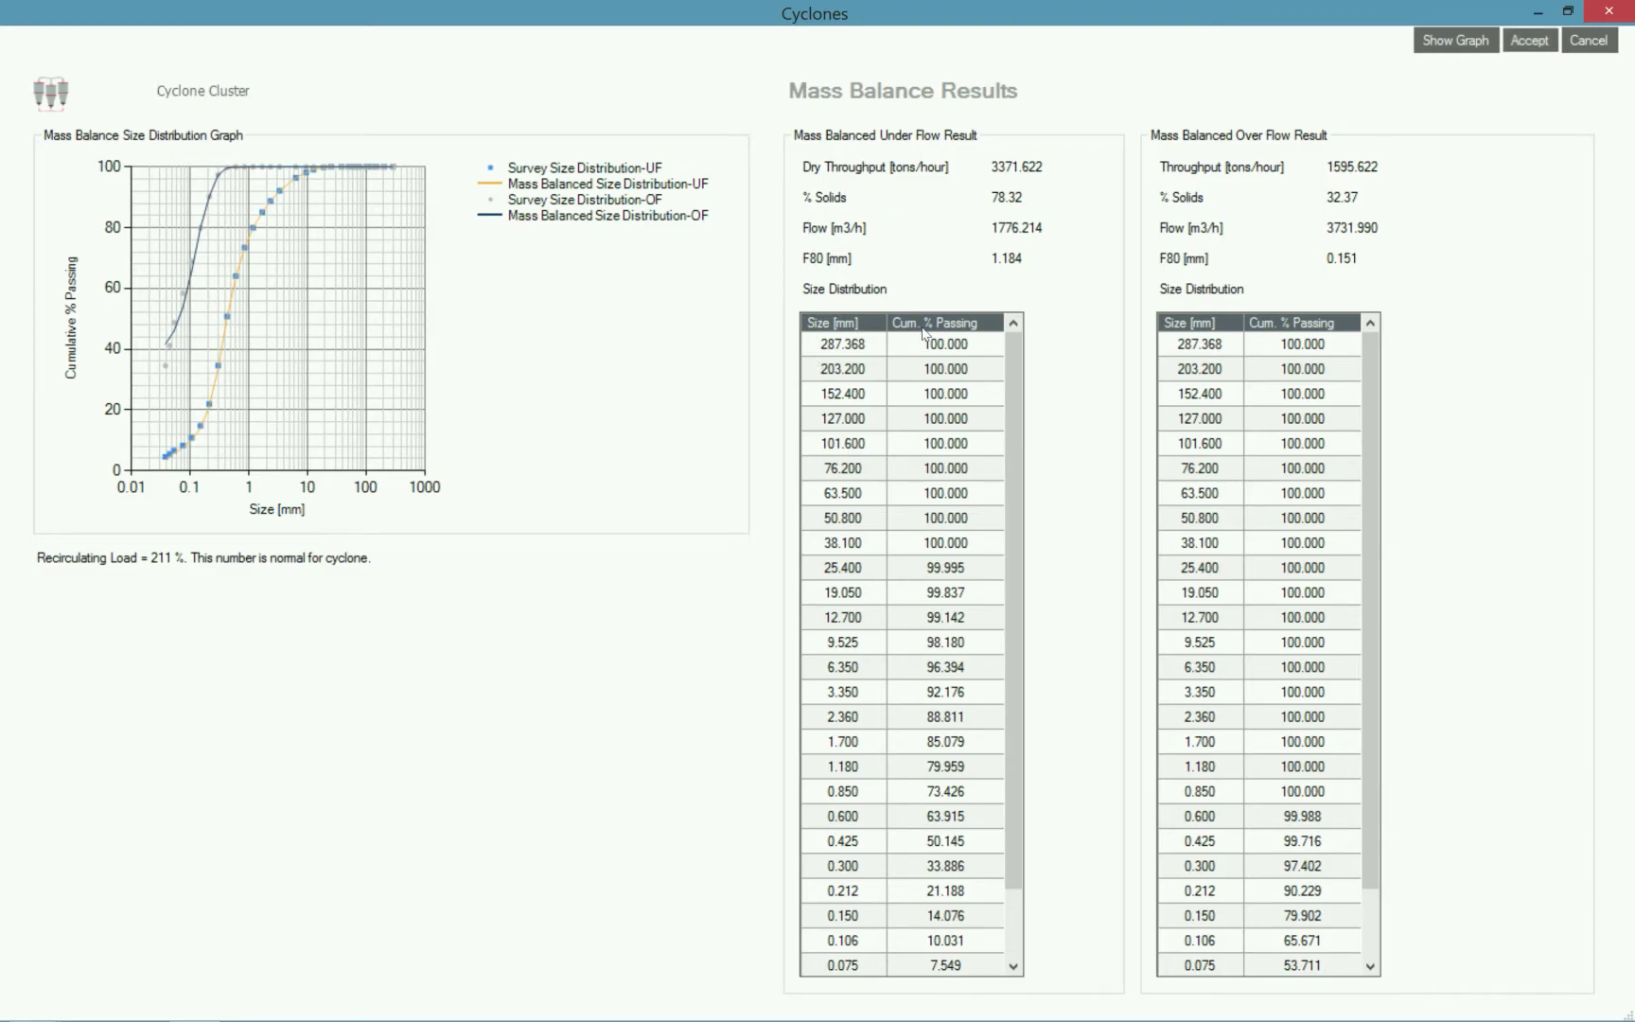
{"action": "left_click", "coordinate": [1527, 41]}
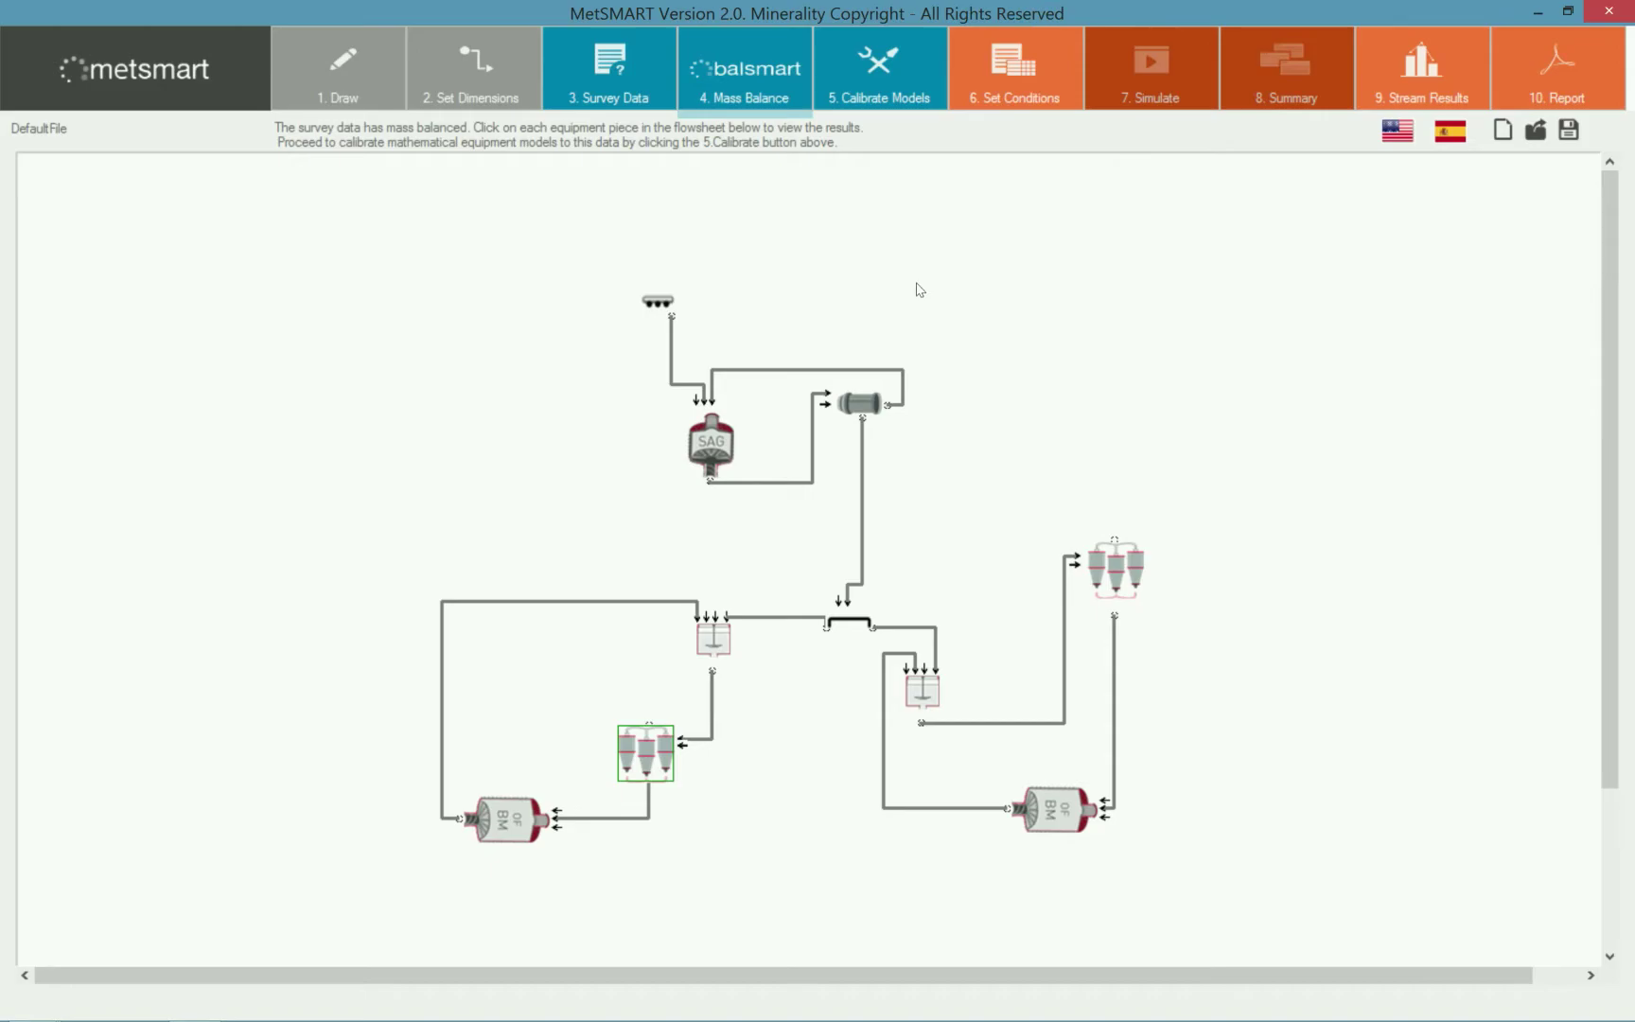
- Calibrate the equipment models and review the SAG mill's calibration results
{"action": "left_click", "coordinate": [868, 90]}
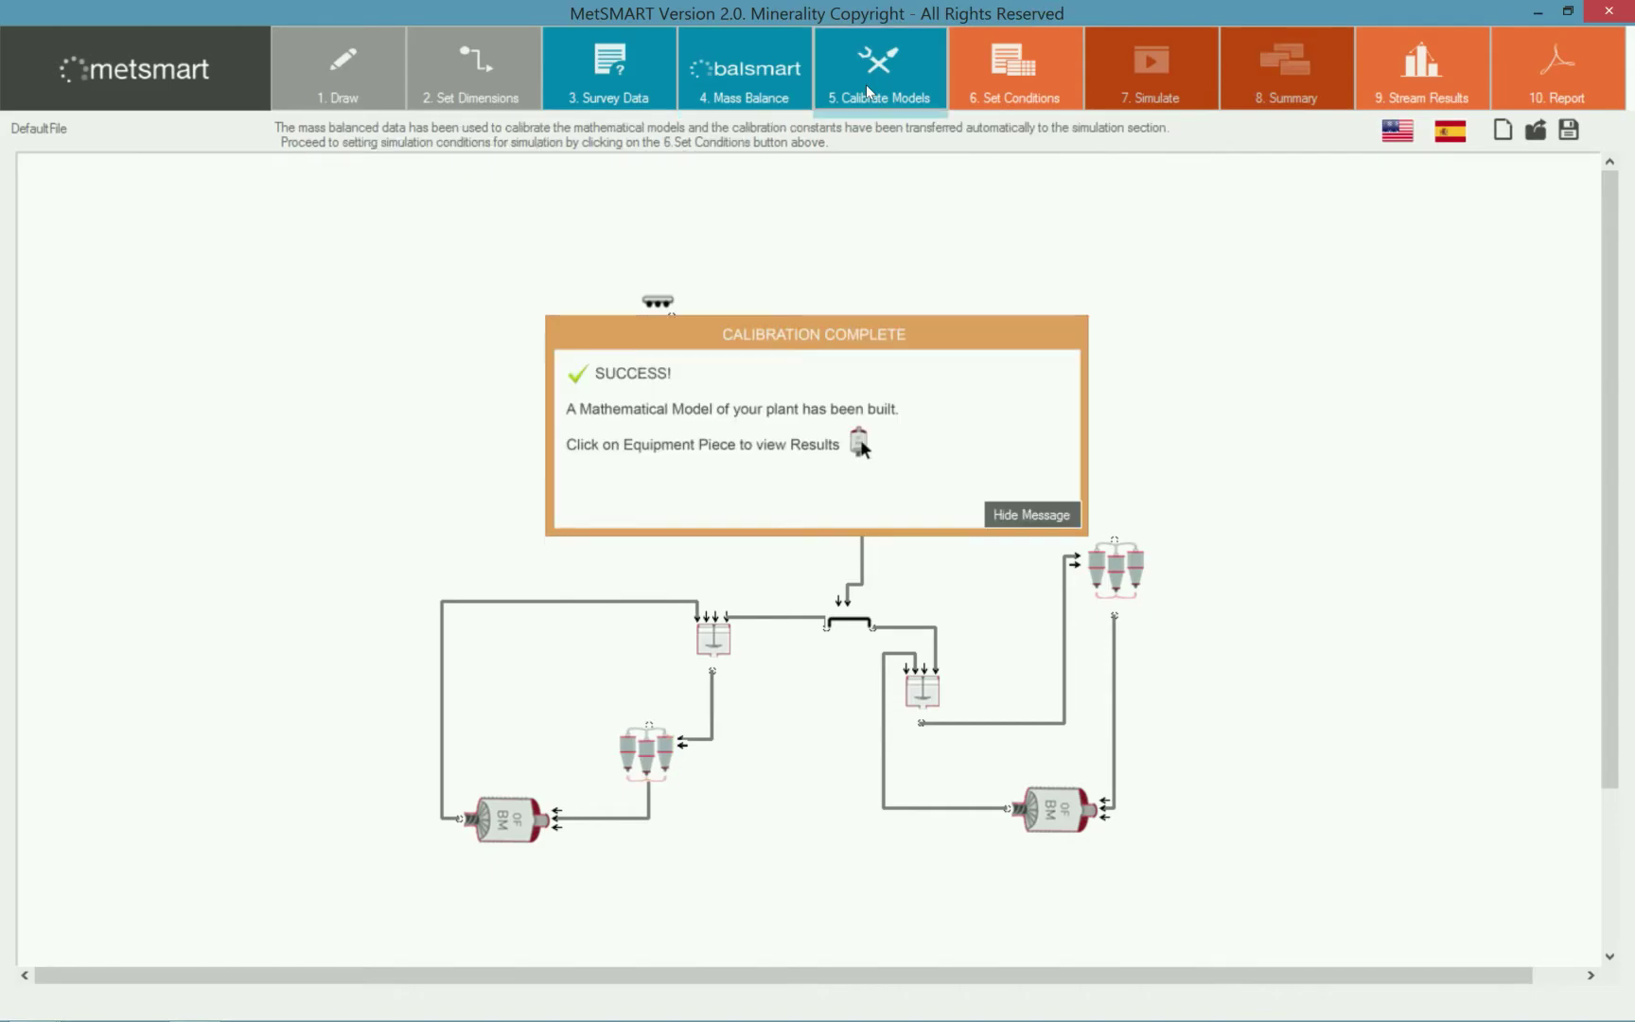
{"action": "left_click", "coordinate": [1021, 517]}
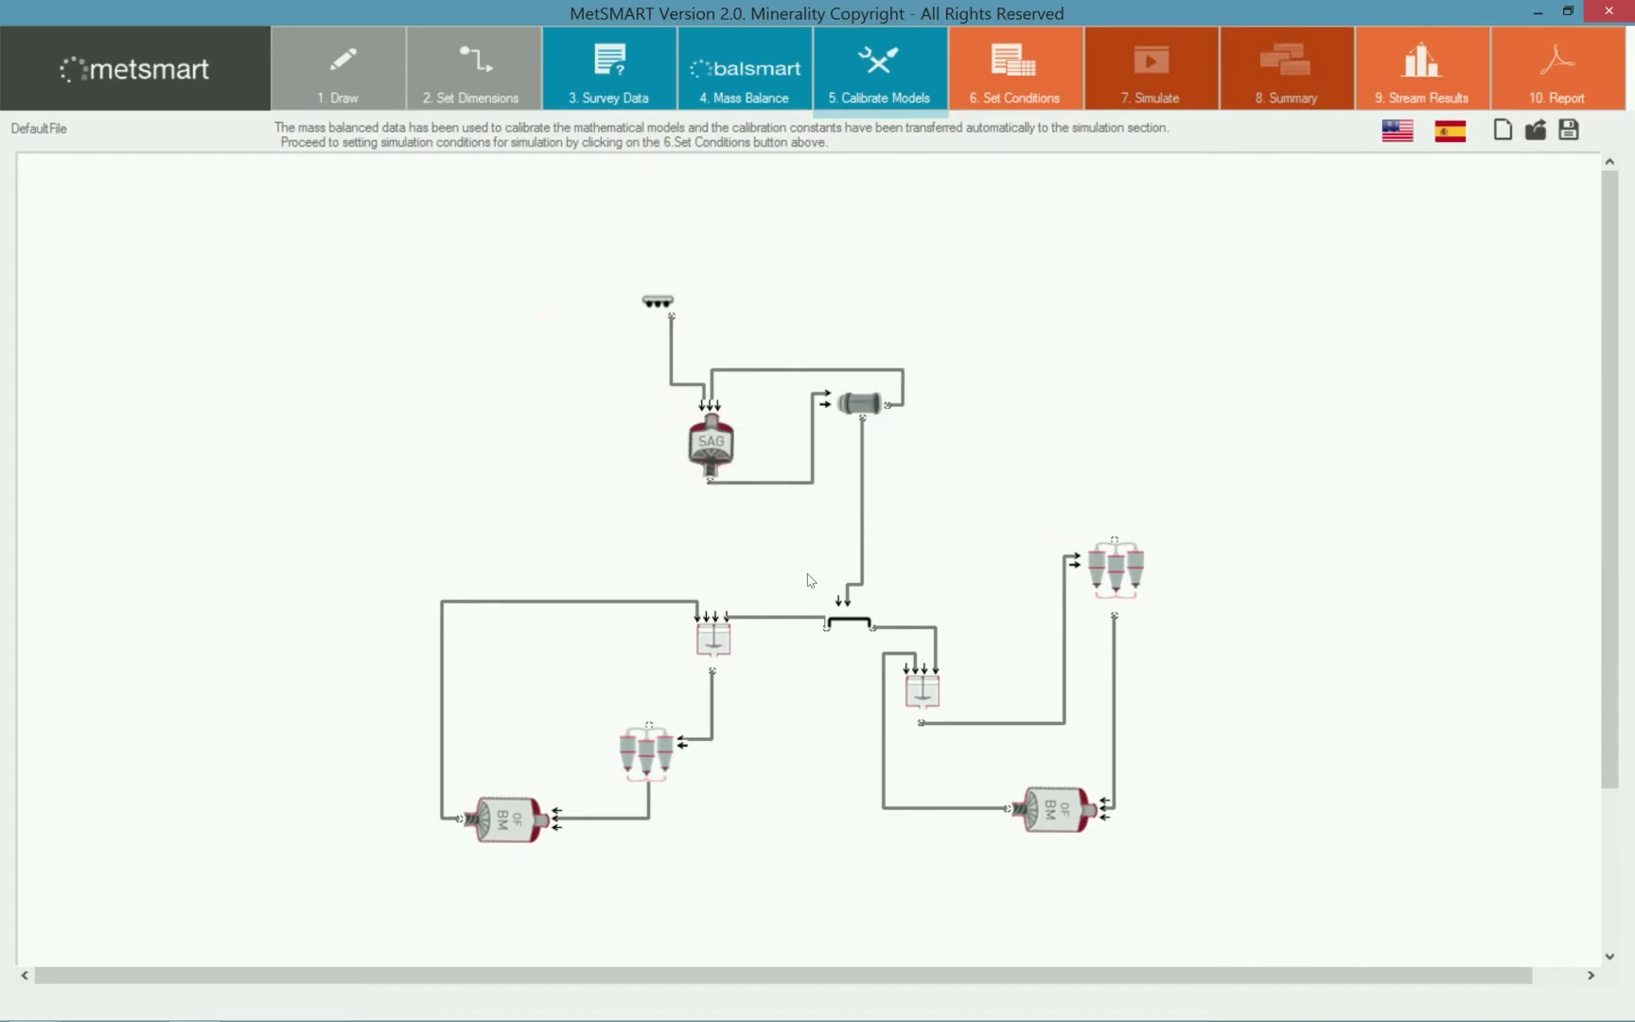
{"action": "double_click", "coordinate": [713, 456]}
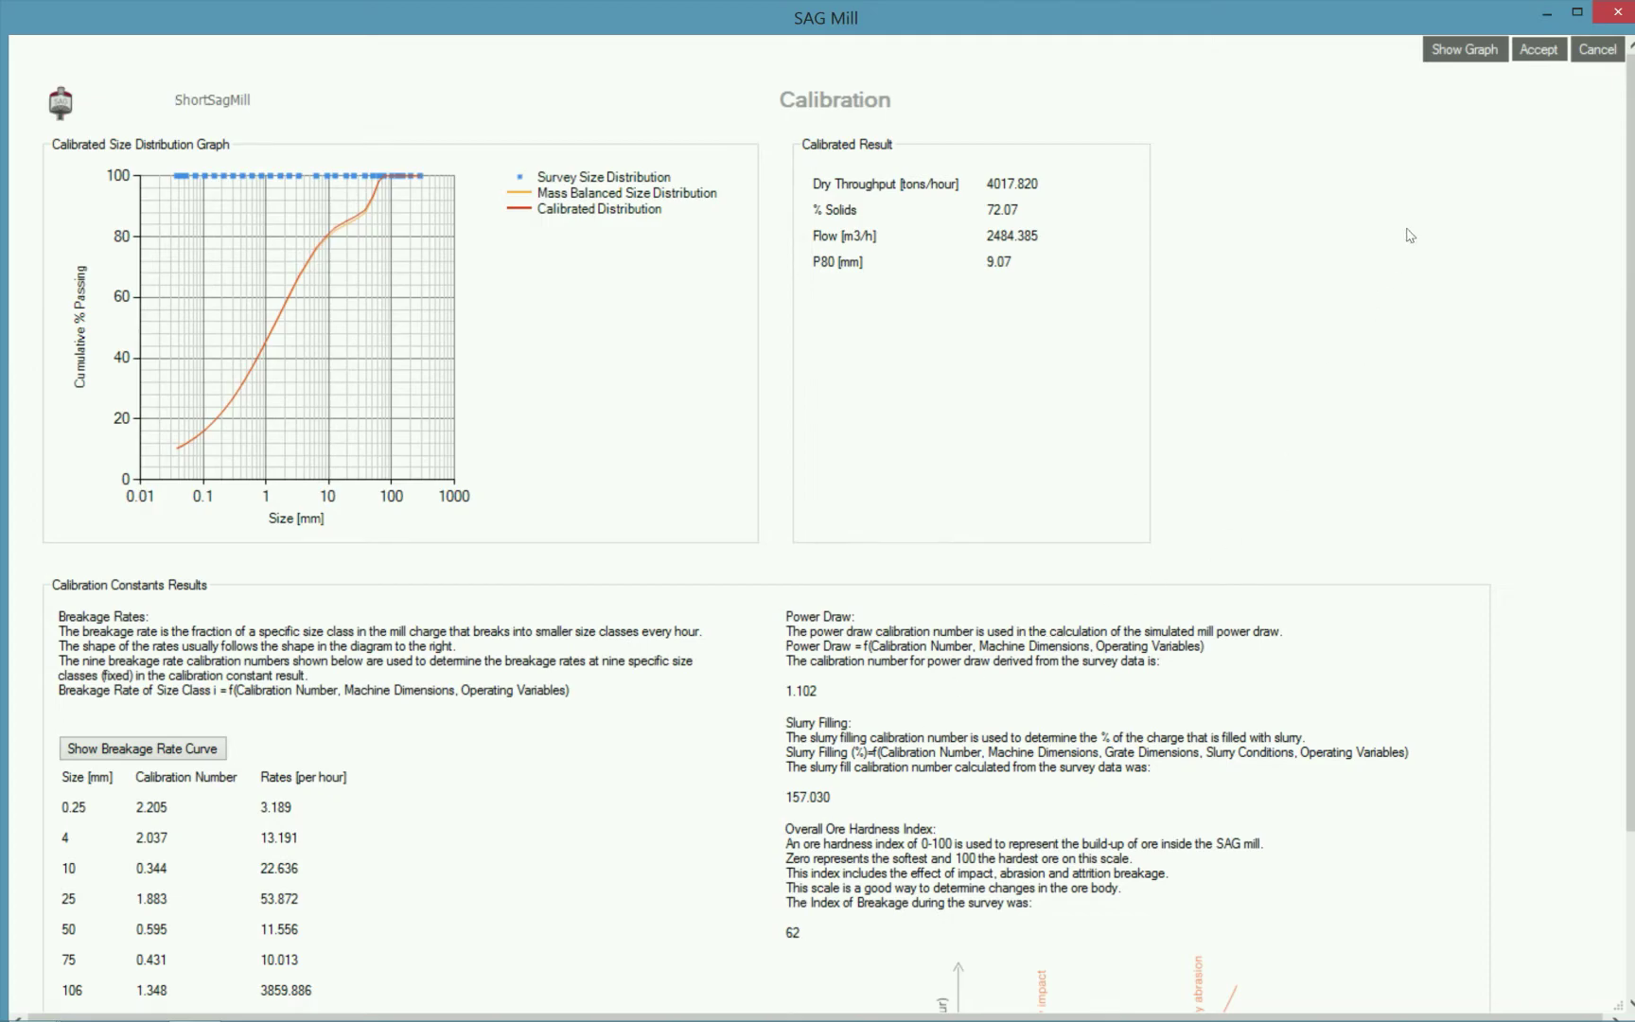
{"action": "left_click", "coordinate": [1537, 51]}
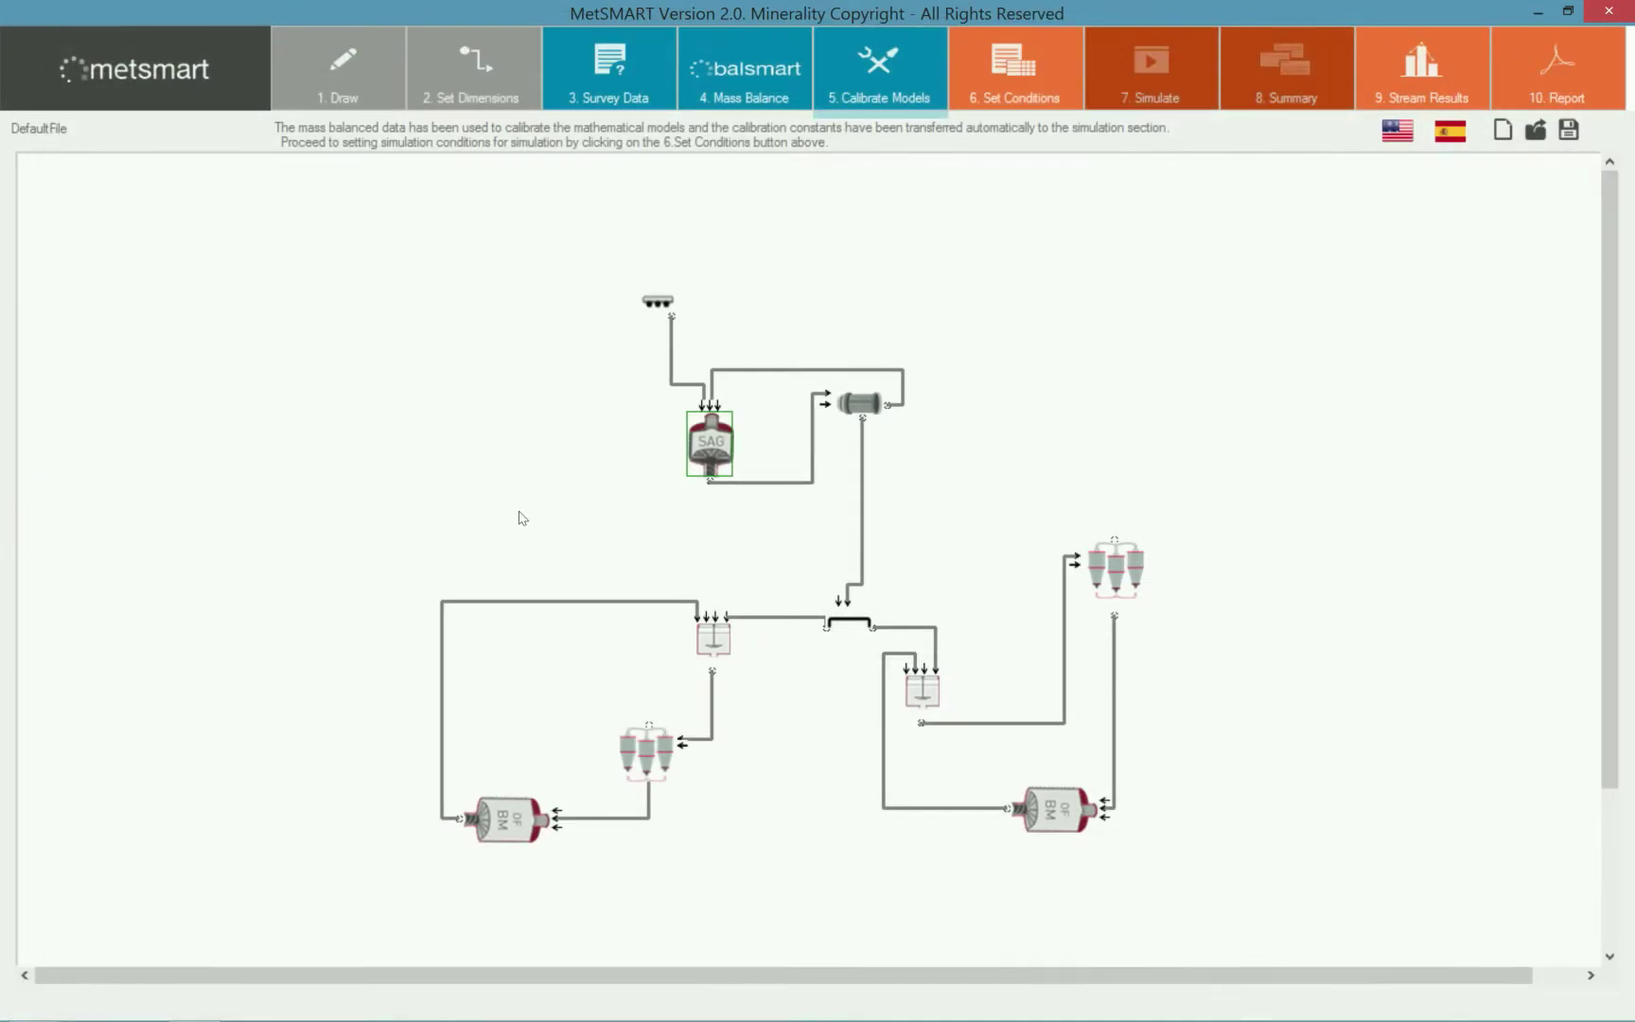
- Examine the Cyclone Cluster's calibration constants and its efficiency curve
{"action": "double_click", "coordinate": [644, 748]}
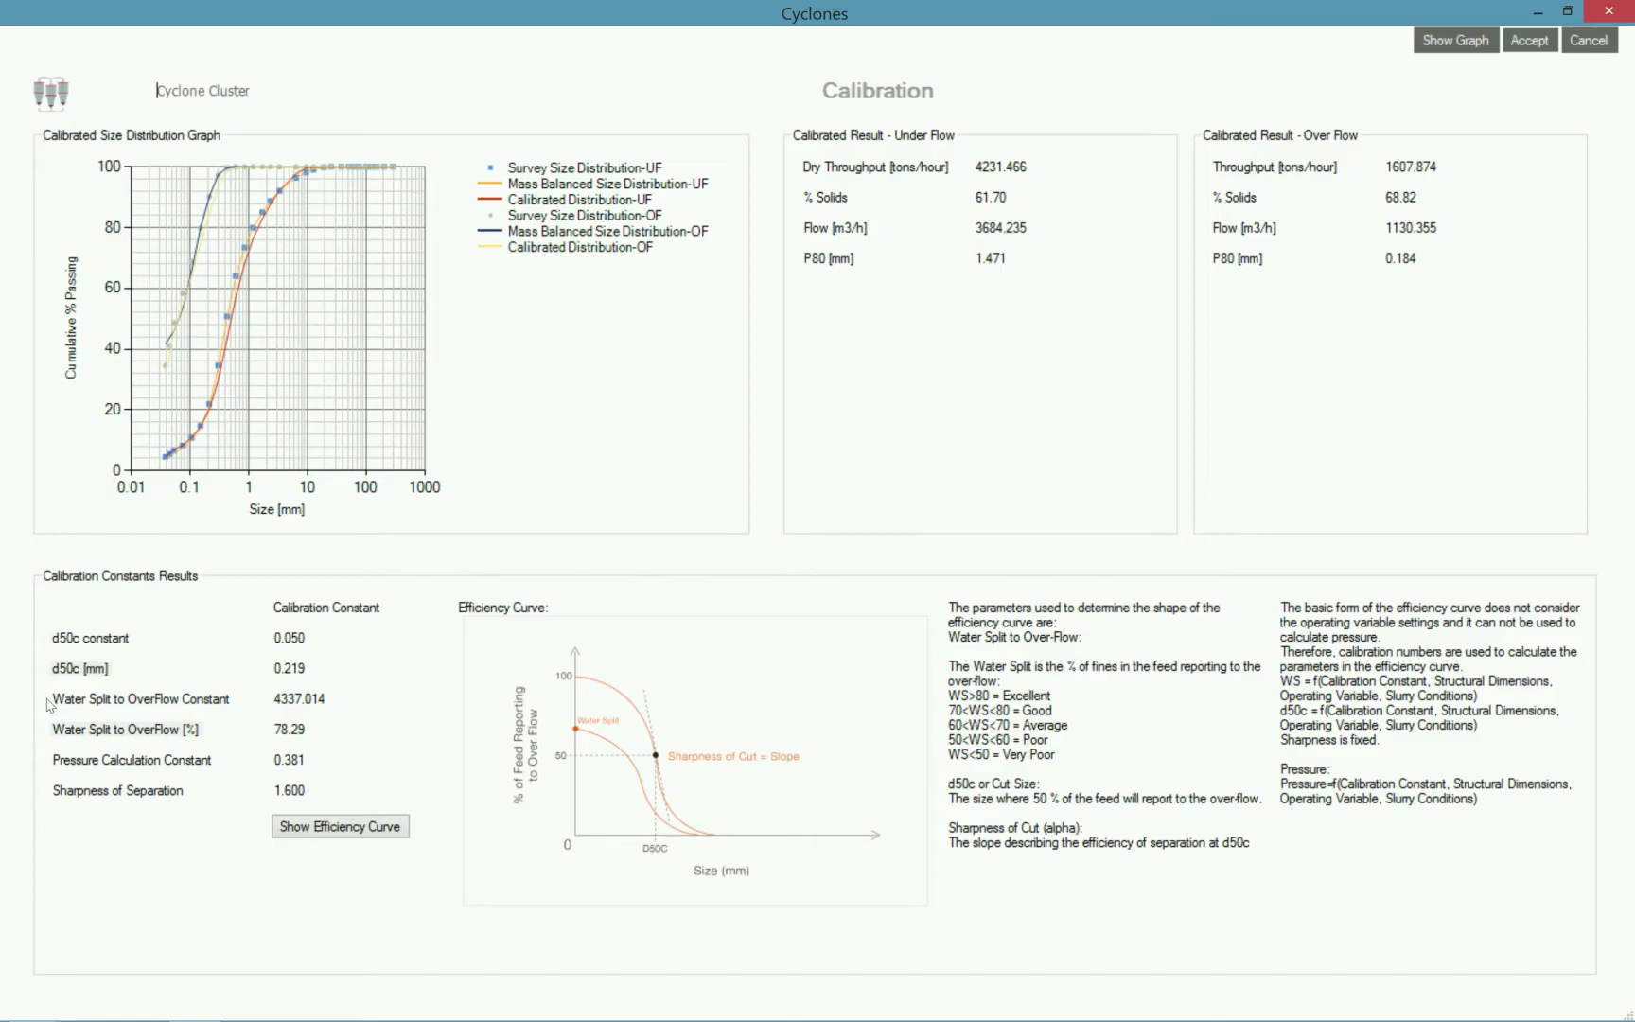
{"action": "left_click", "coordinate": [321, 827]}
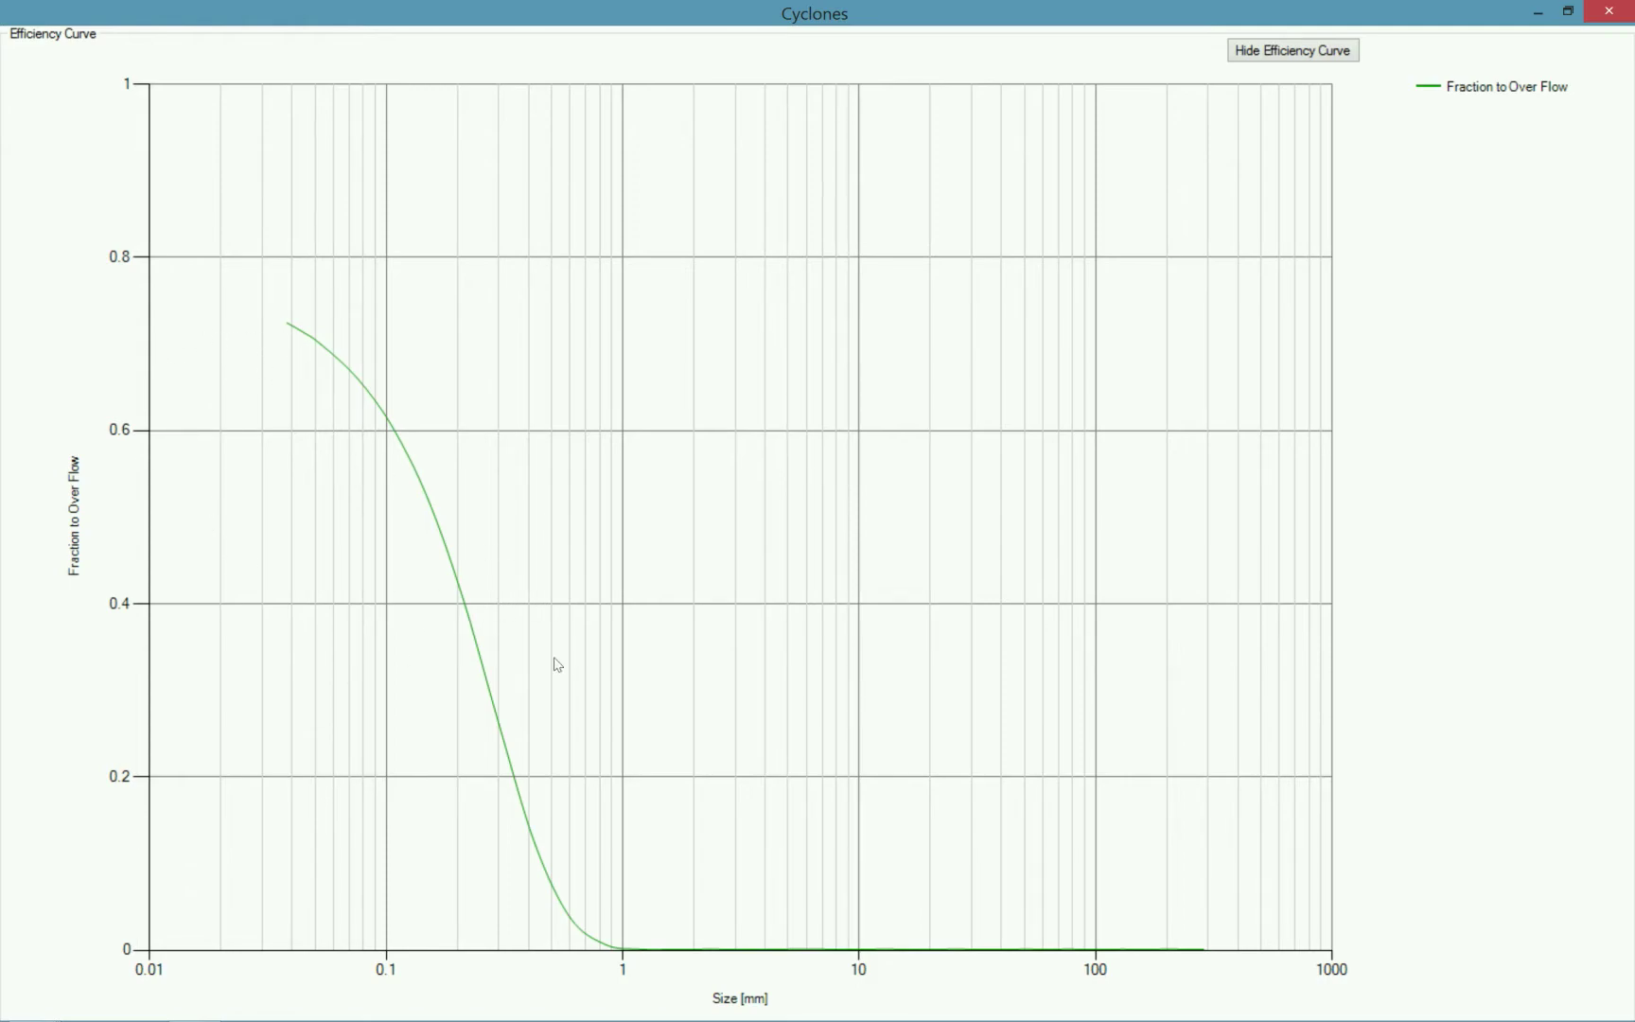
{"action": "left_click", "coordinate": [1298, 53]}
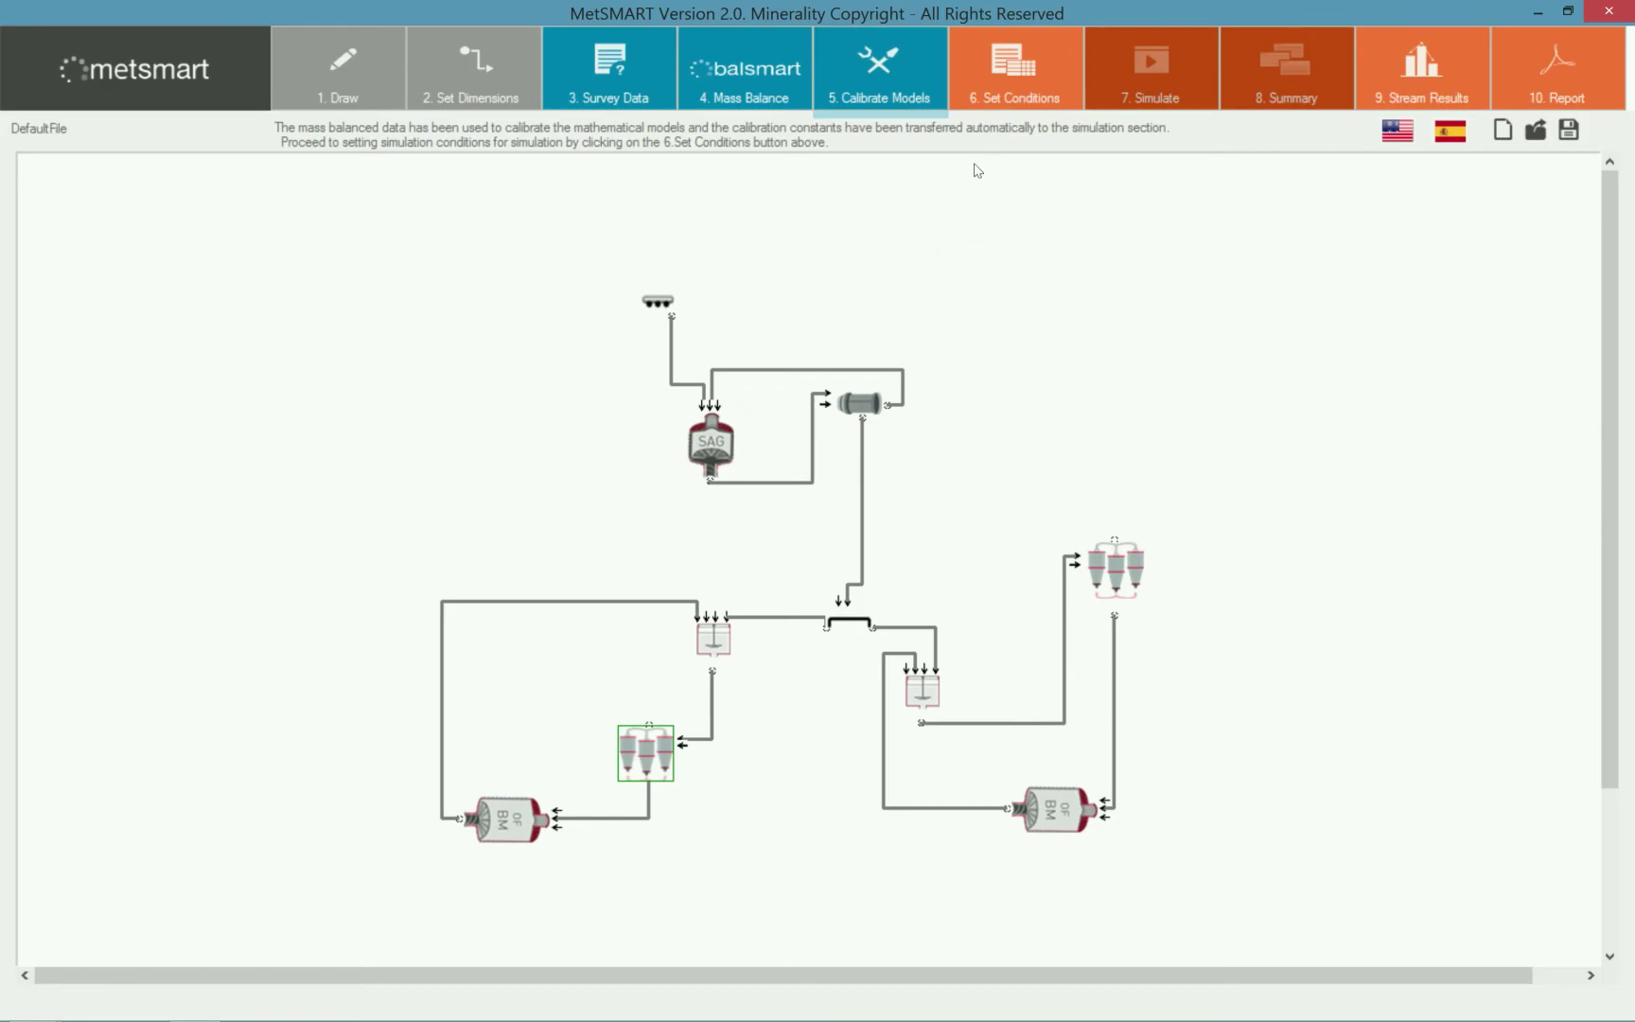
- Switch to setting simulation conditions and review the SAG mill's current conditions
{"action": "left_click", "coordinate": [989, 106]}
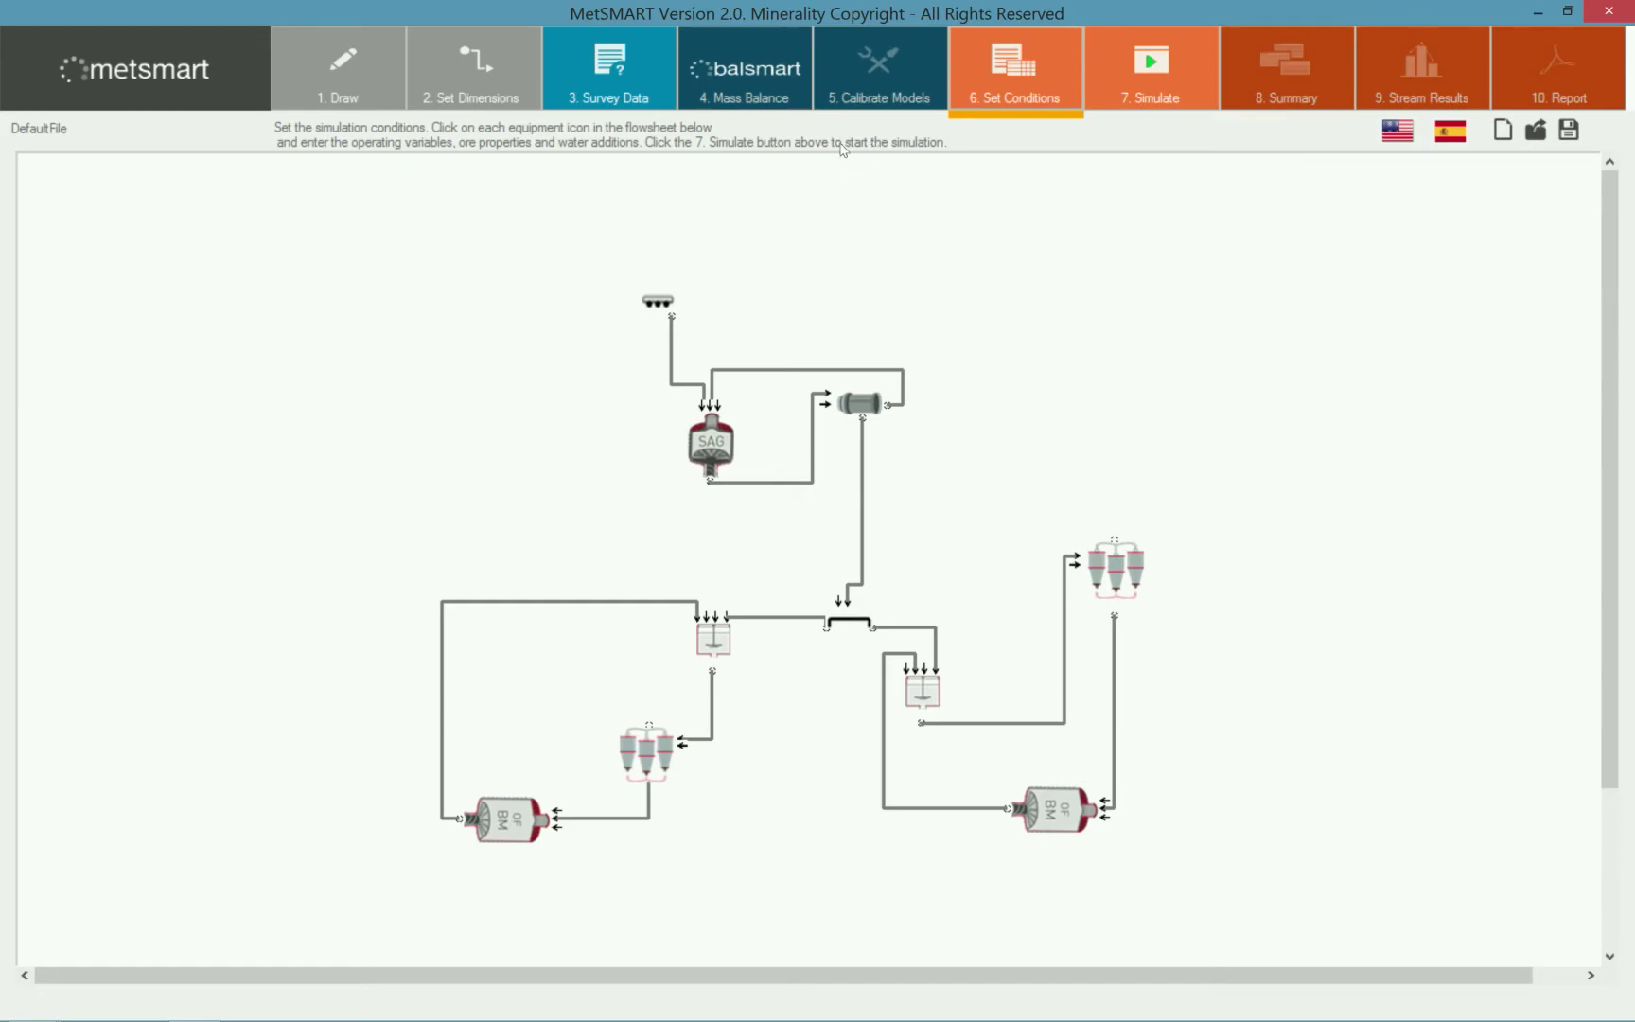
{"action": "left_click", "coordinate": [717, 449]}
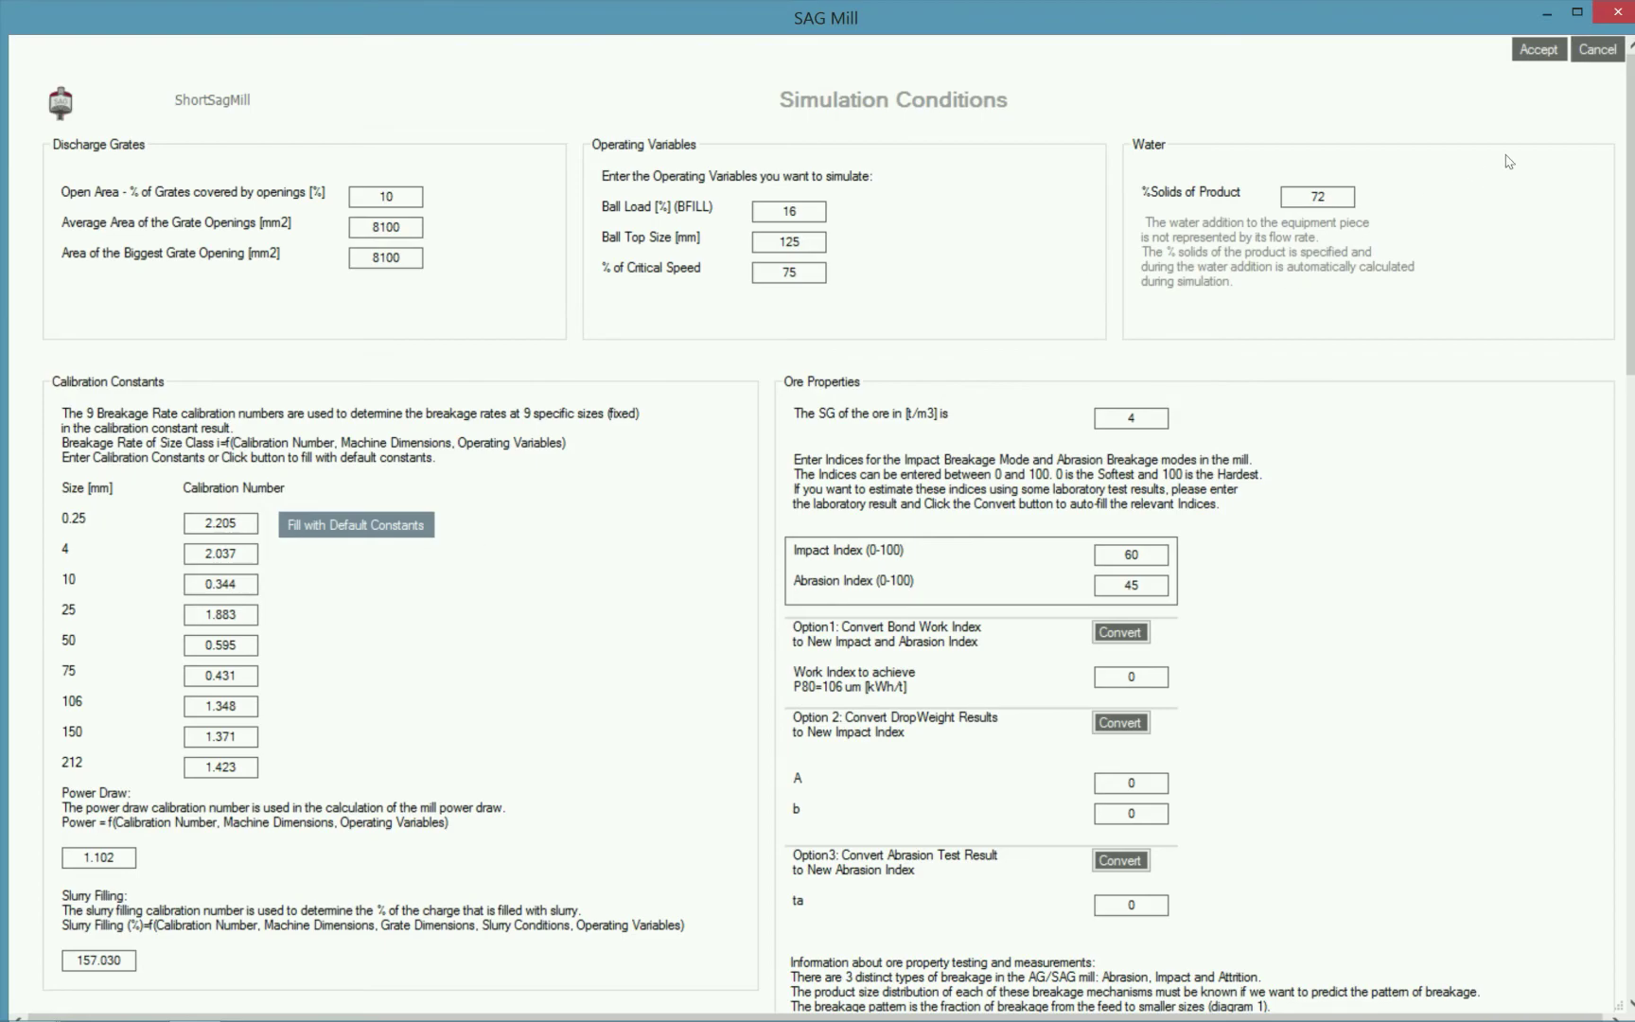
{"action": "left_click", "coordinate": [1541, 53]}
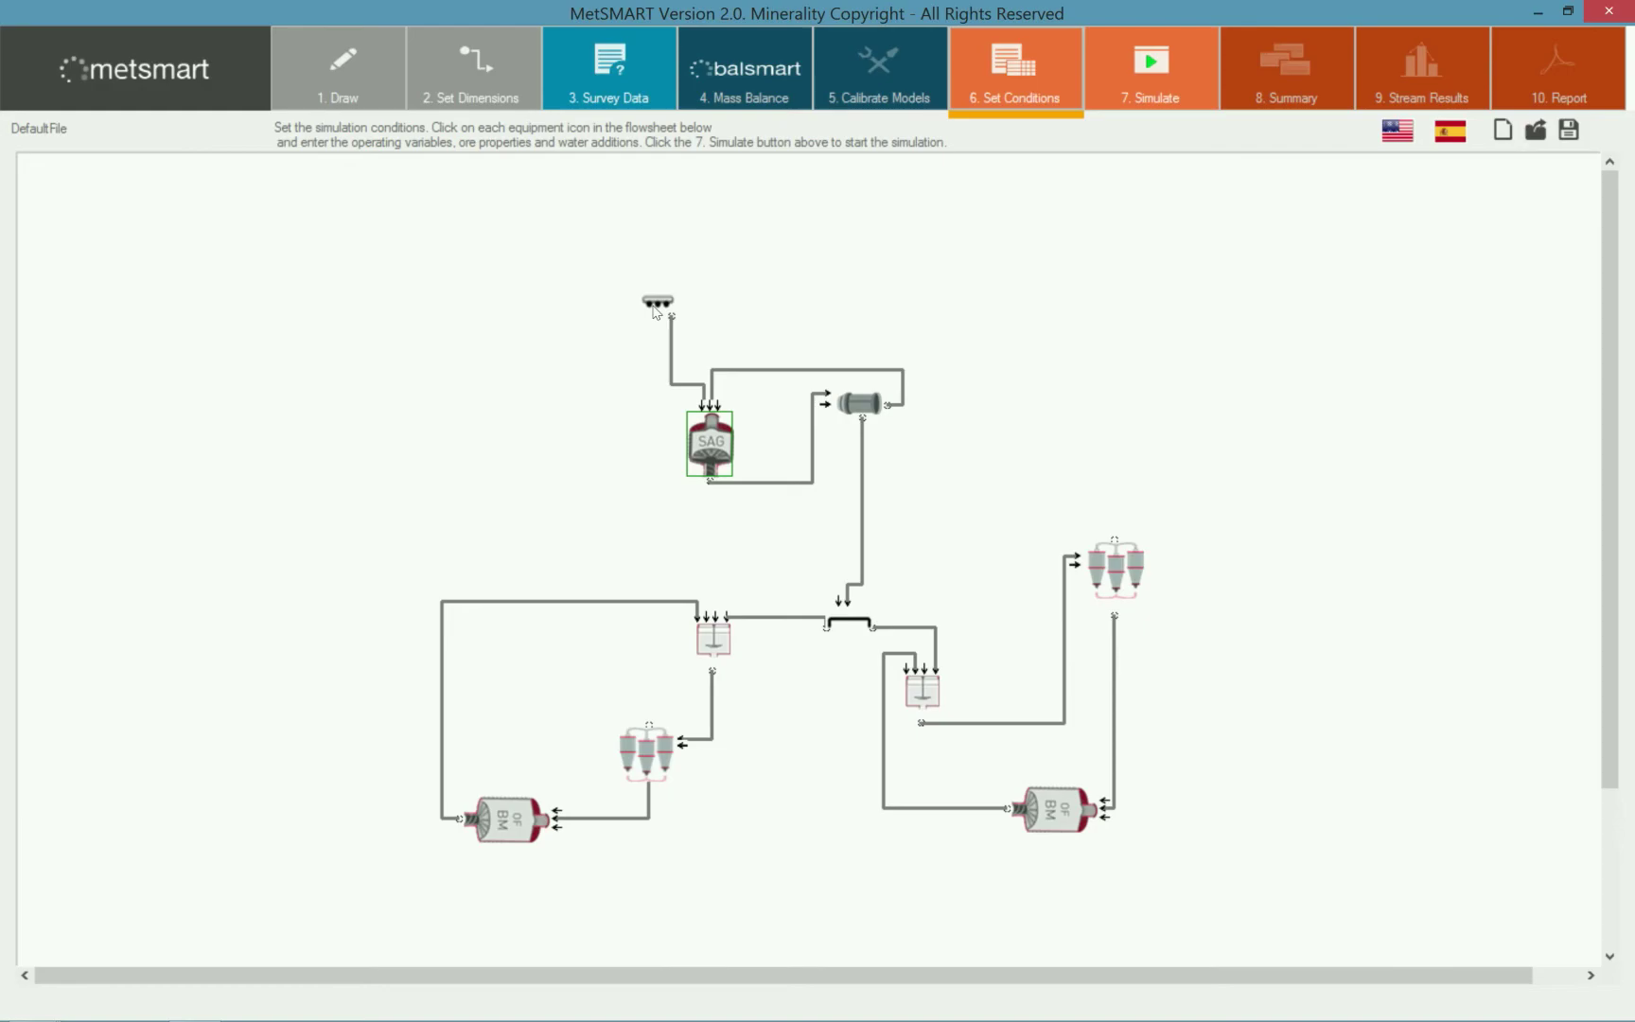
- Set the feed conveyor's dry throughput to 3100 tons/hour and its simulation F80 to 140 mm
{"action": "left_click", "coordinate": [656, 305]}
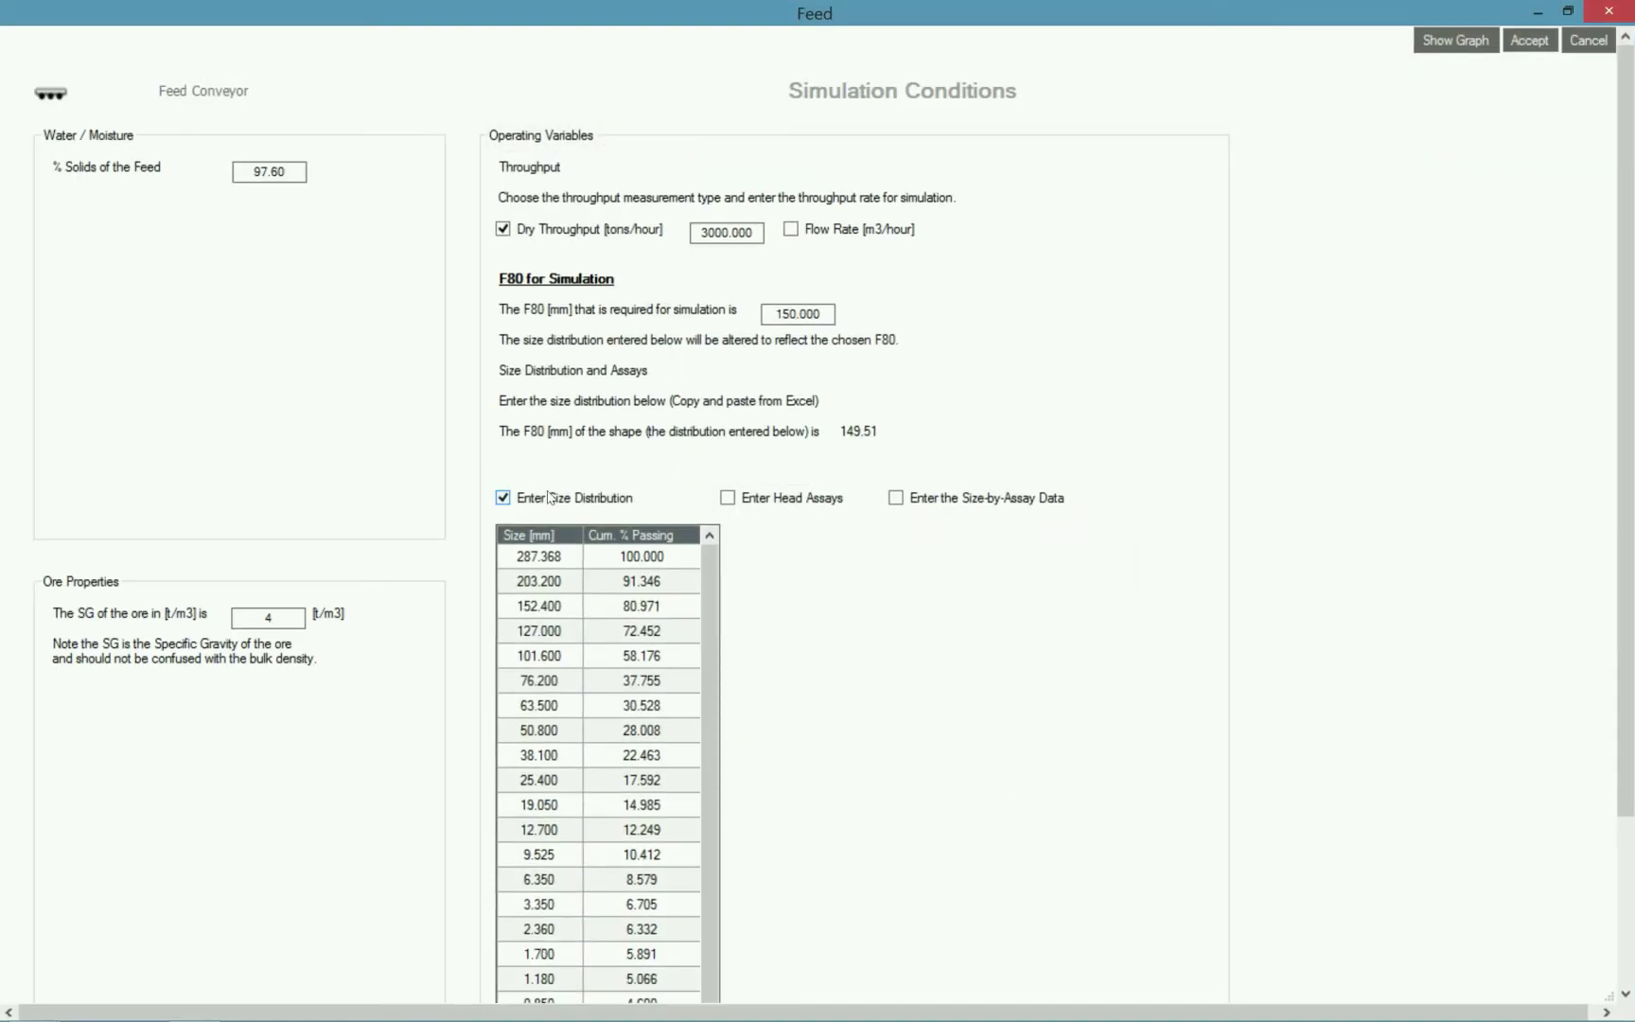
{"action": "left_click_drag", "start_coordinate": [757, 232], "coordinate": [682, 240]}
{"action": "type", "text": "3100"}
{"action": "left_click_drag", "start_coordinate": [830, 313], "coordinate": [774, 314]}
{"action": "type", "text": "140"}
{"action": "left_click", "coordinate": [1528, 45]}
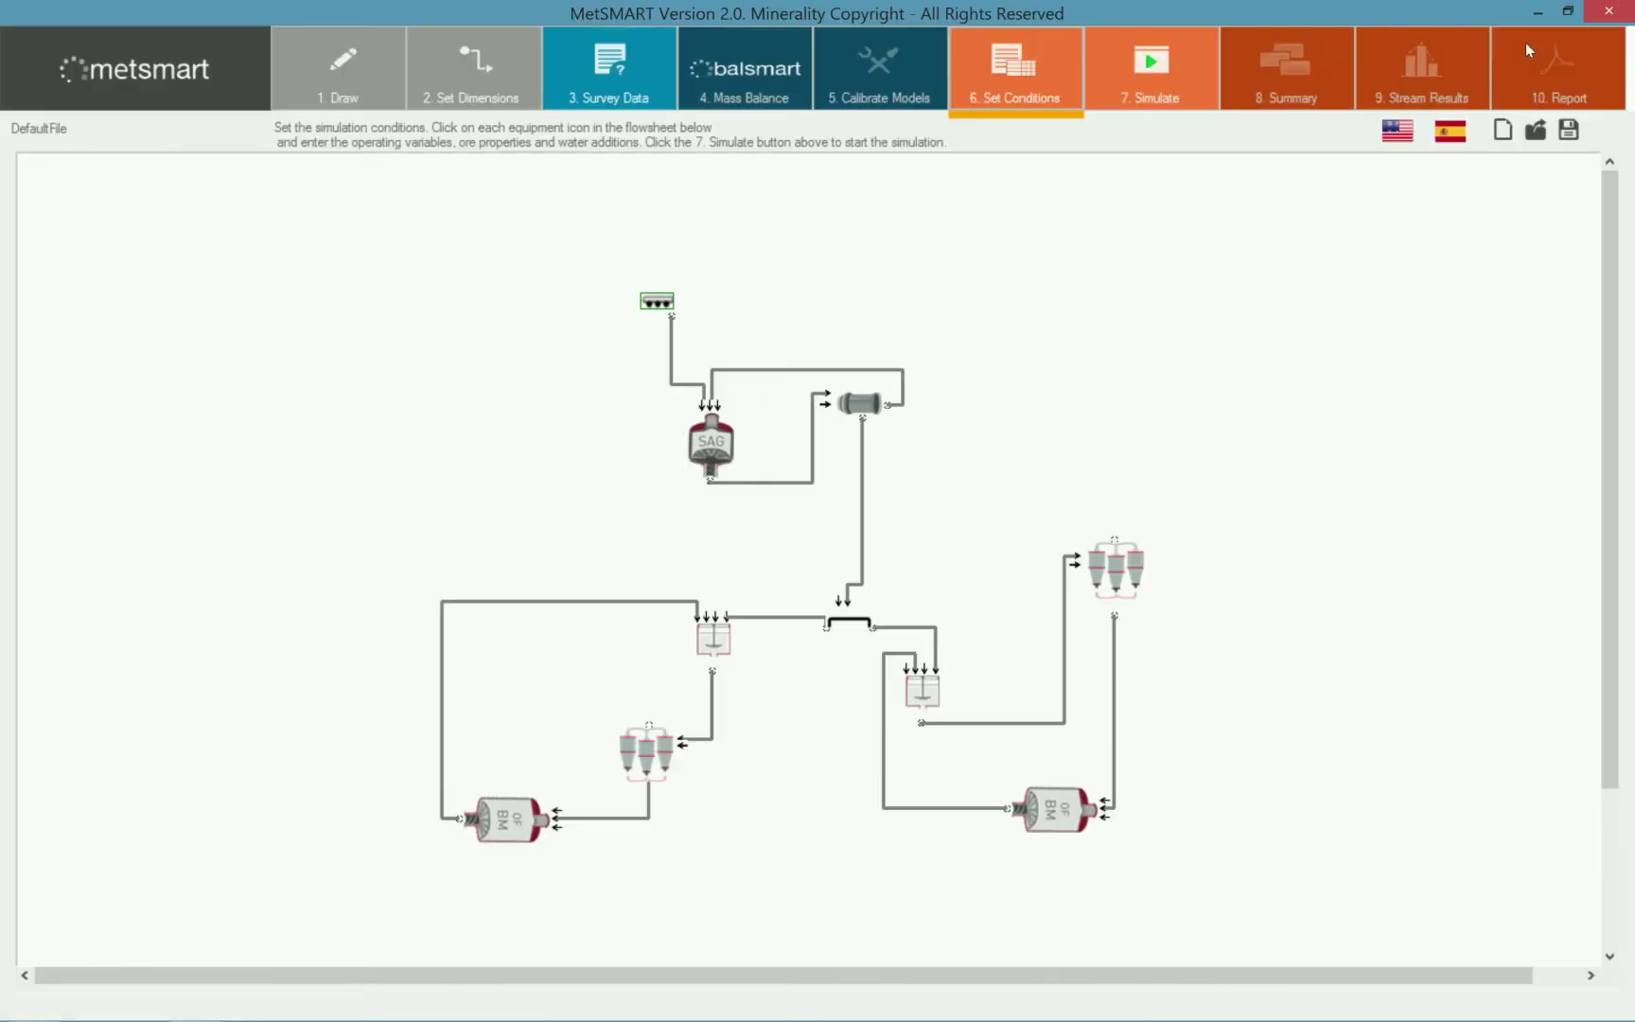
- Set both the impact index and the abrasion index of the SAG mill's ore to 80
{"action": "left_click", "coordinate": [721, 447]}
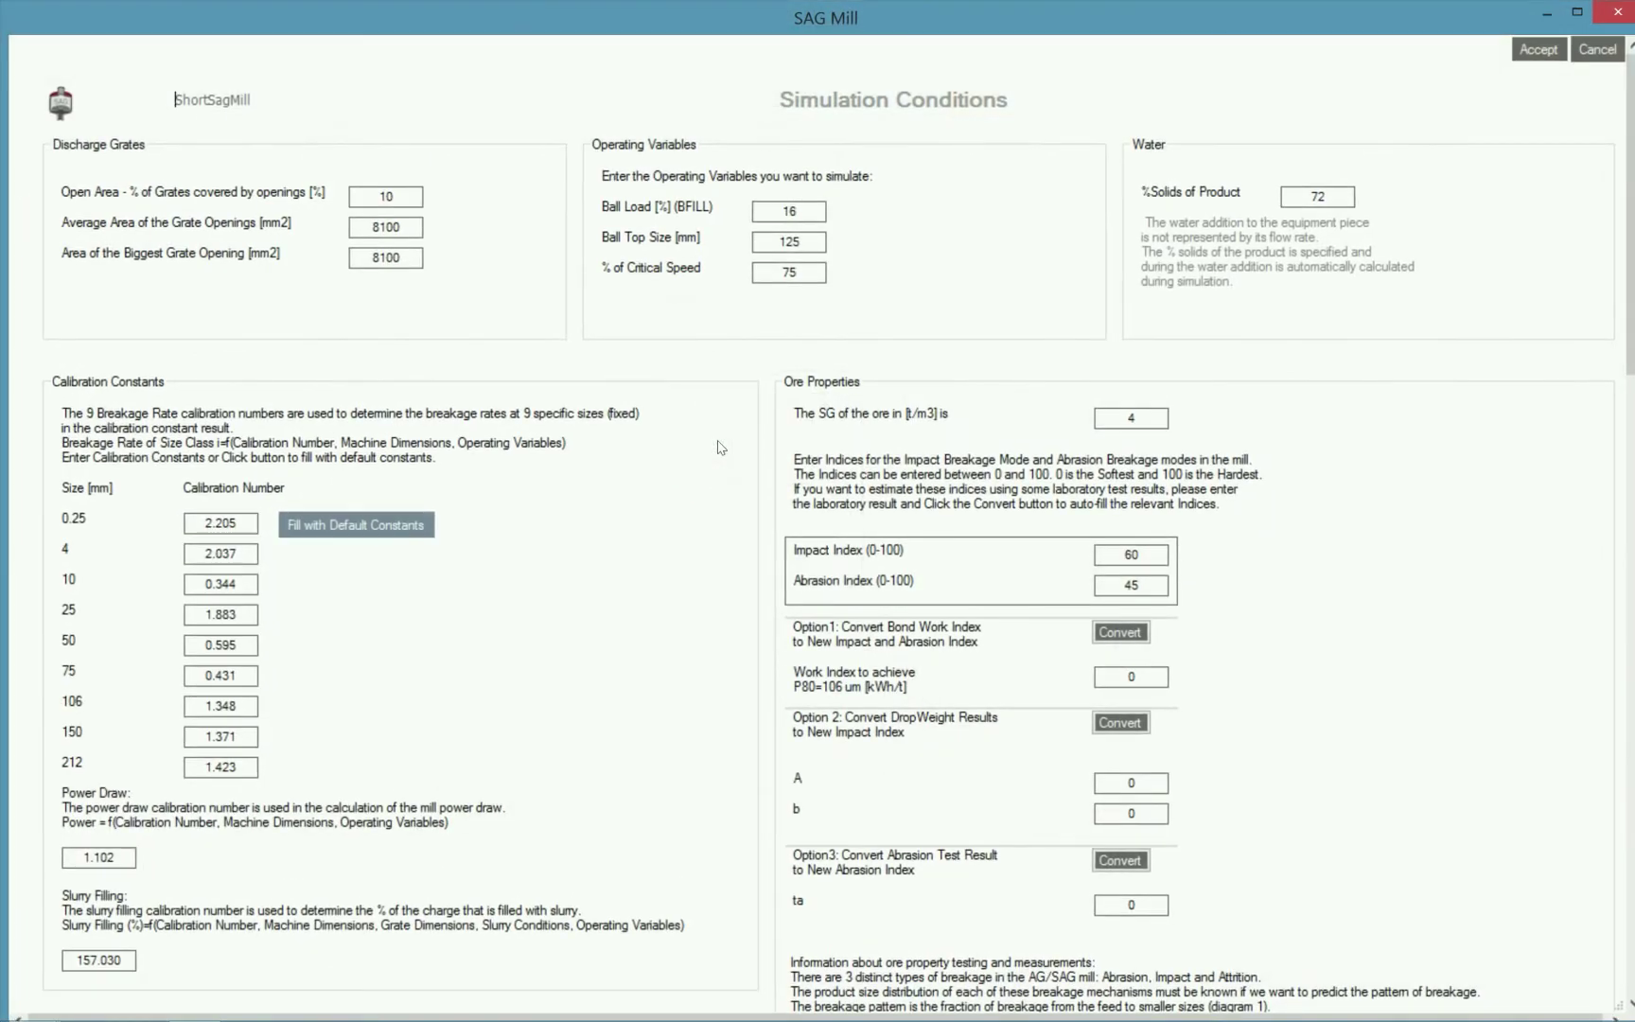
{"action": "double_click", "coordinate": [1140, 559]}
{"action": "type", "text": "80"}
{"action": "left_click", "coordinate": [1151, 586]}
{"action": "double_click", "coordinate": [1151, 585]}
{"action": "type", "text": "80"}
- Set the SAG mill's ball load to 18 % and its ball top size to 150 mm, and accept the conditions
{"action": "left_click_drag", "start_coordinate": [818, 210], "coordinate": [762, 203]}
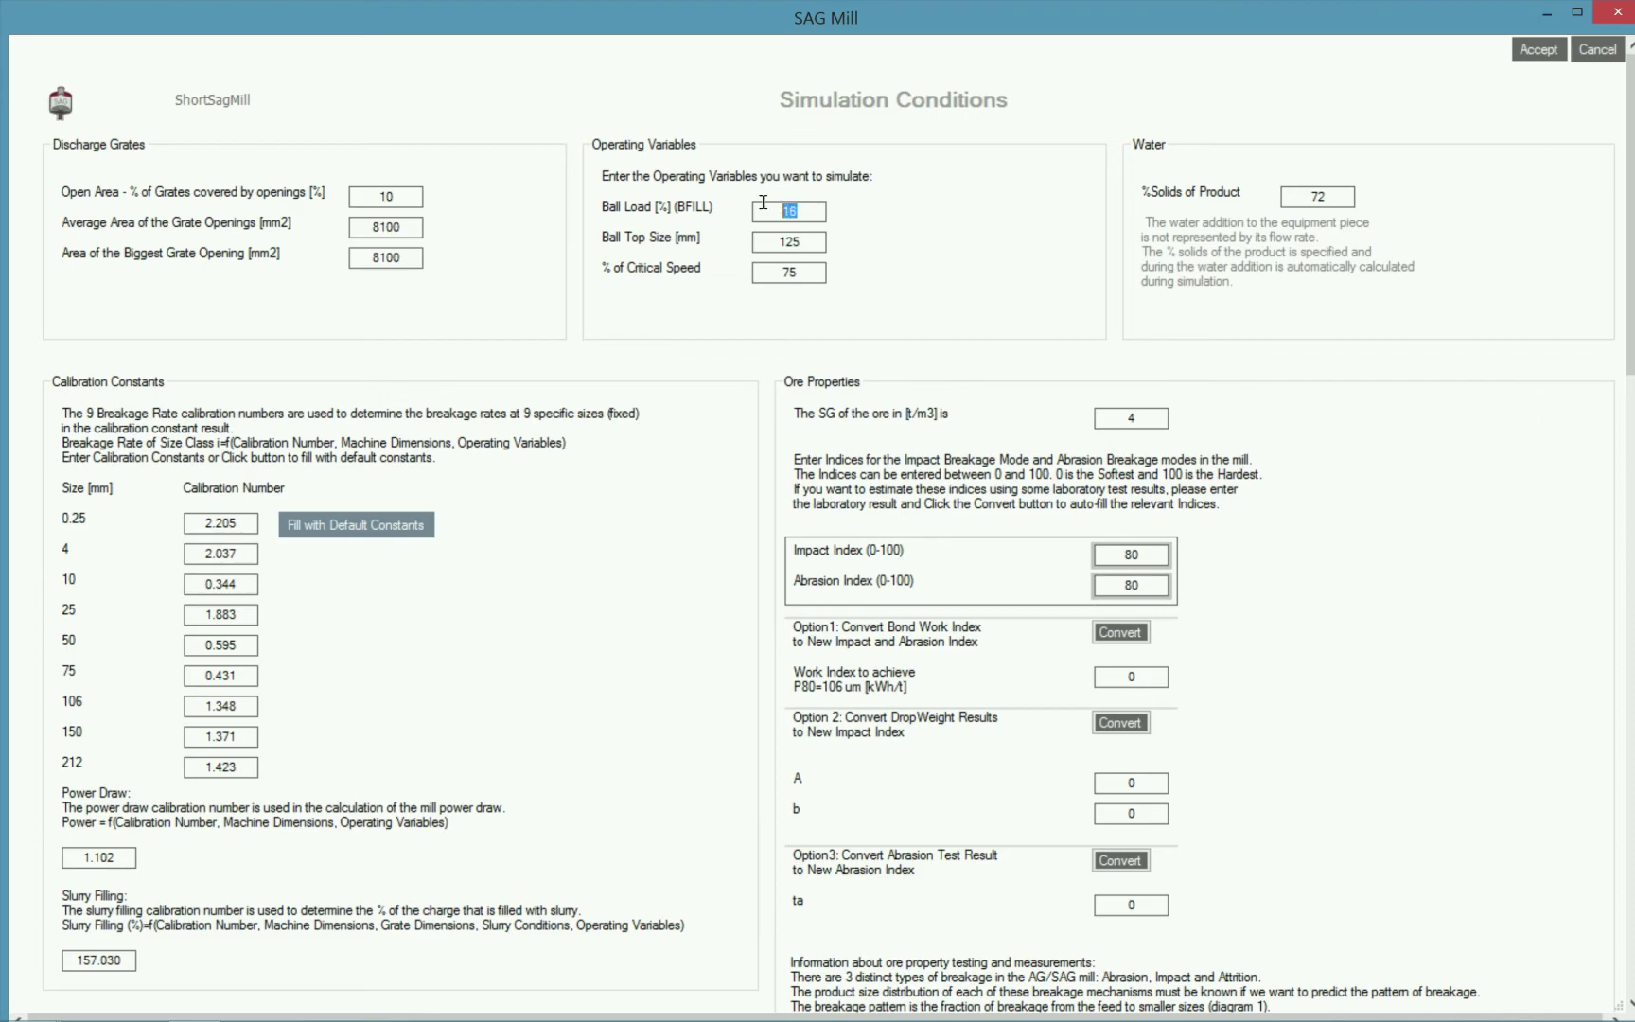
{"action": "type", "text": "18"}
{"action": "left_click_drag", "start_coordinate": [816, 242], "coordinate": [757, 247]}
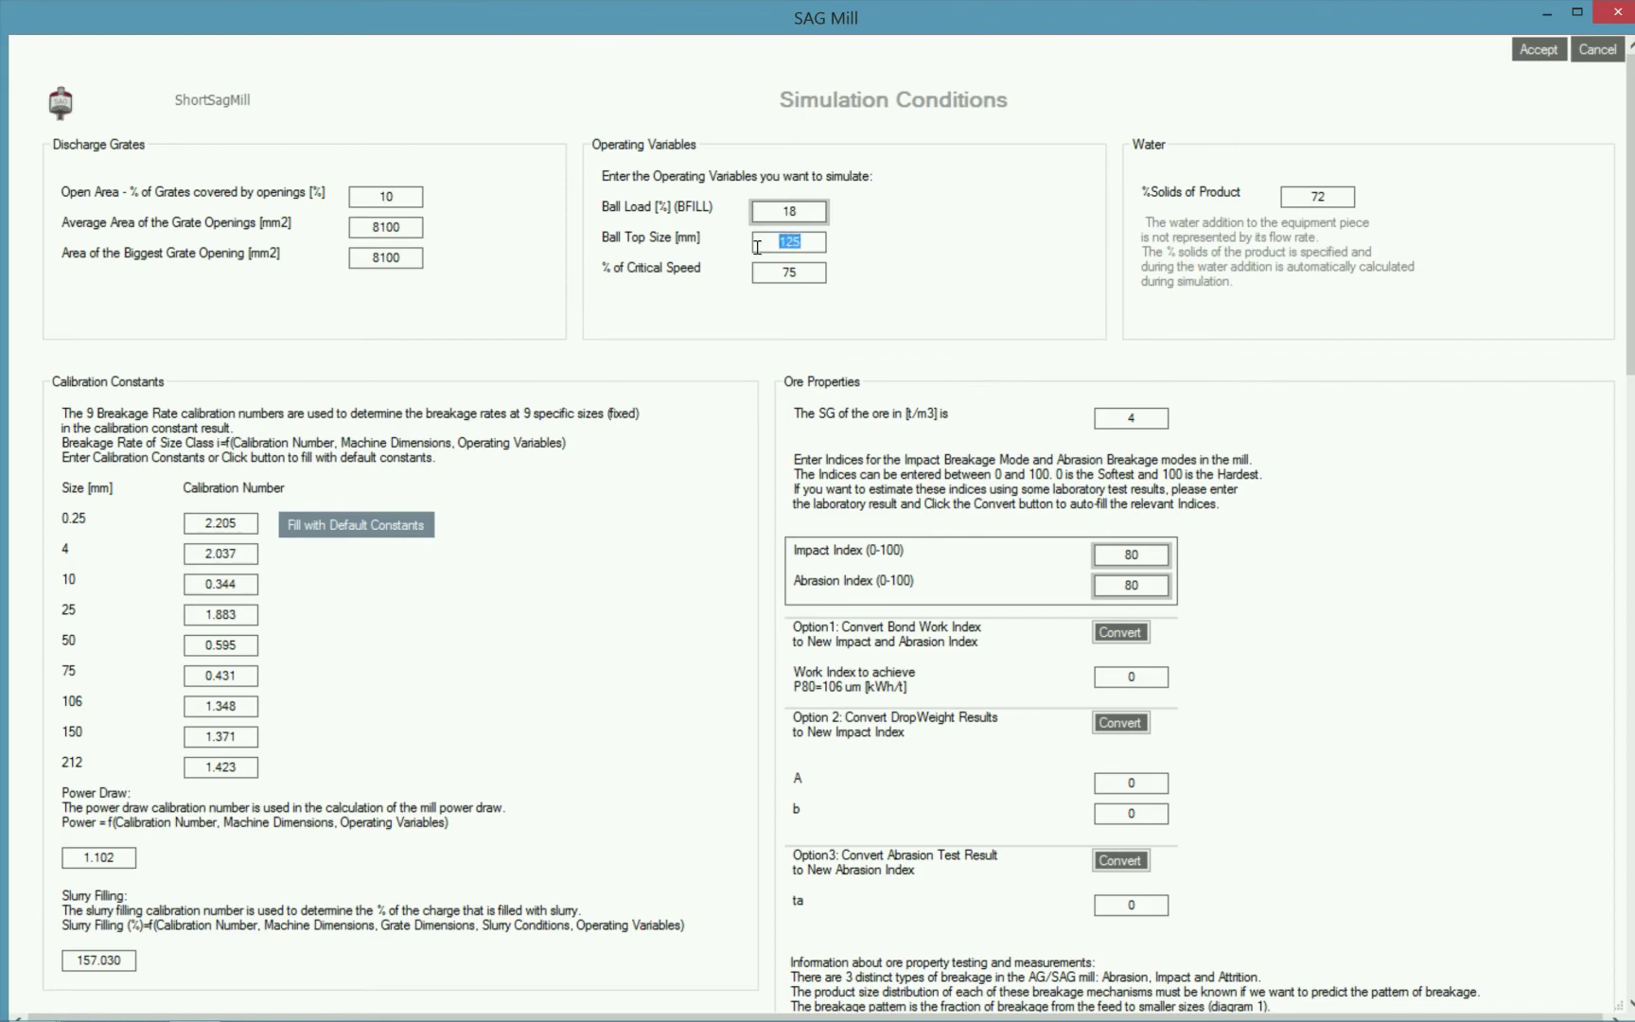
{"action": "type", "text": "150"}
{"action": "left_click", "coordinate": [1534, 53]}
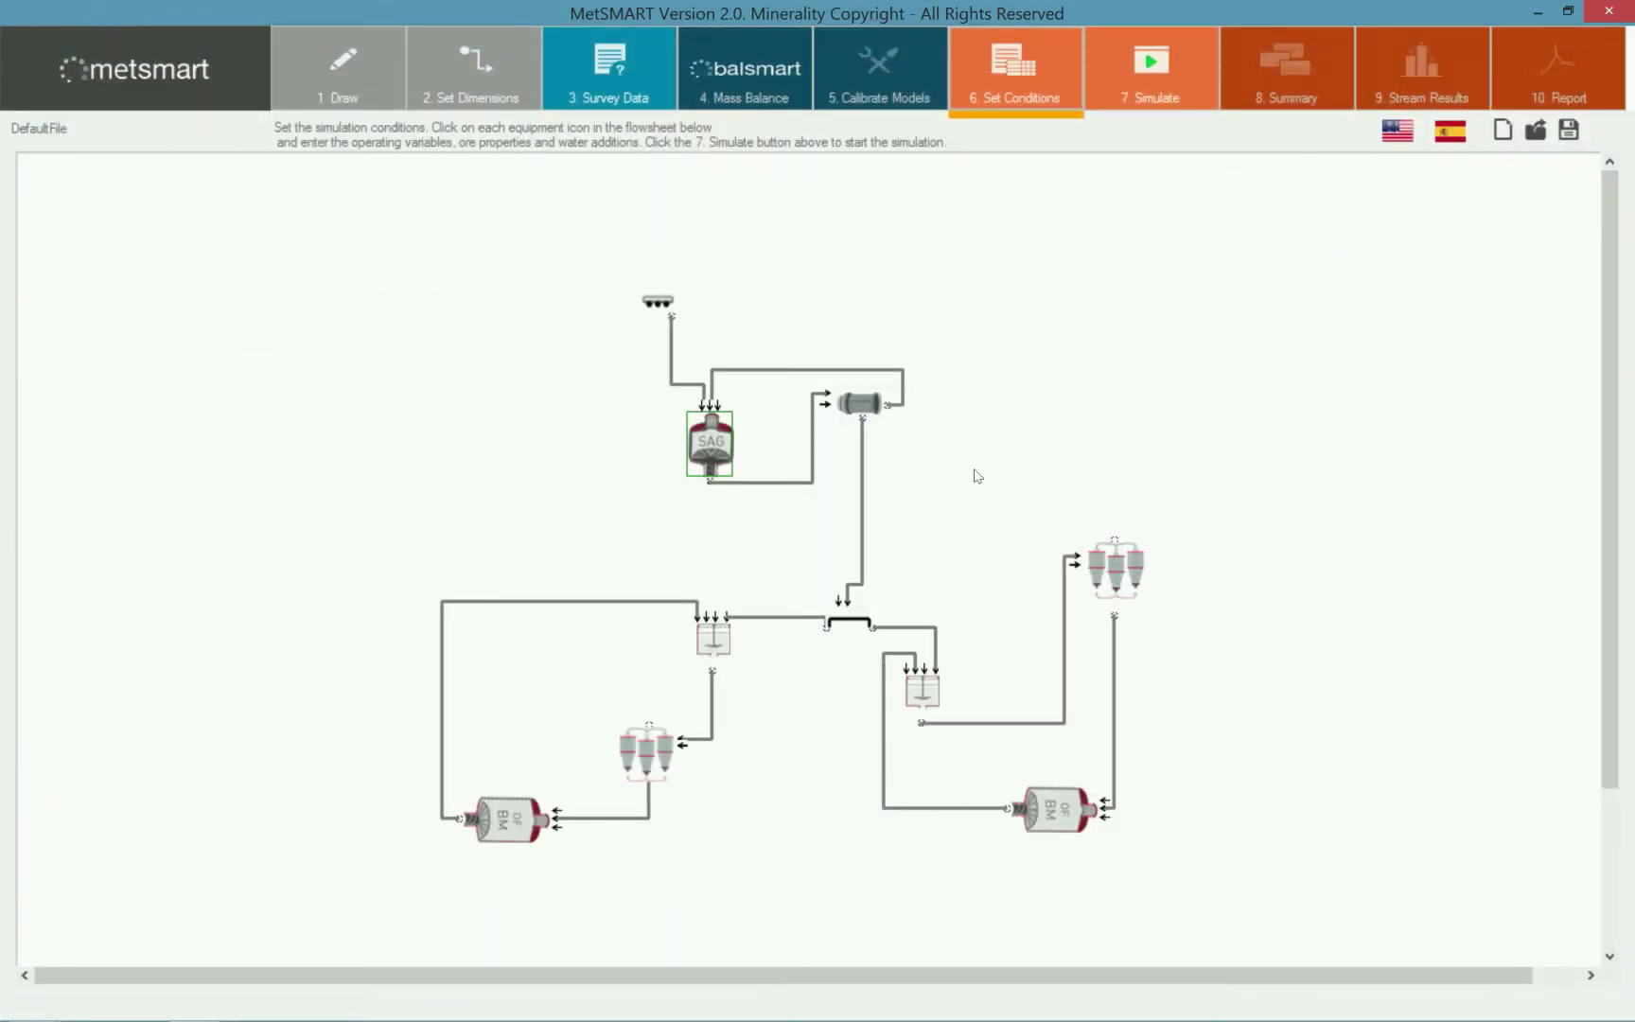
- Set the number of operating cyclones in Cyclone Cluster to 8 for the simulation
{"action": "left_click", "coordinate": [650, 747]}
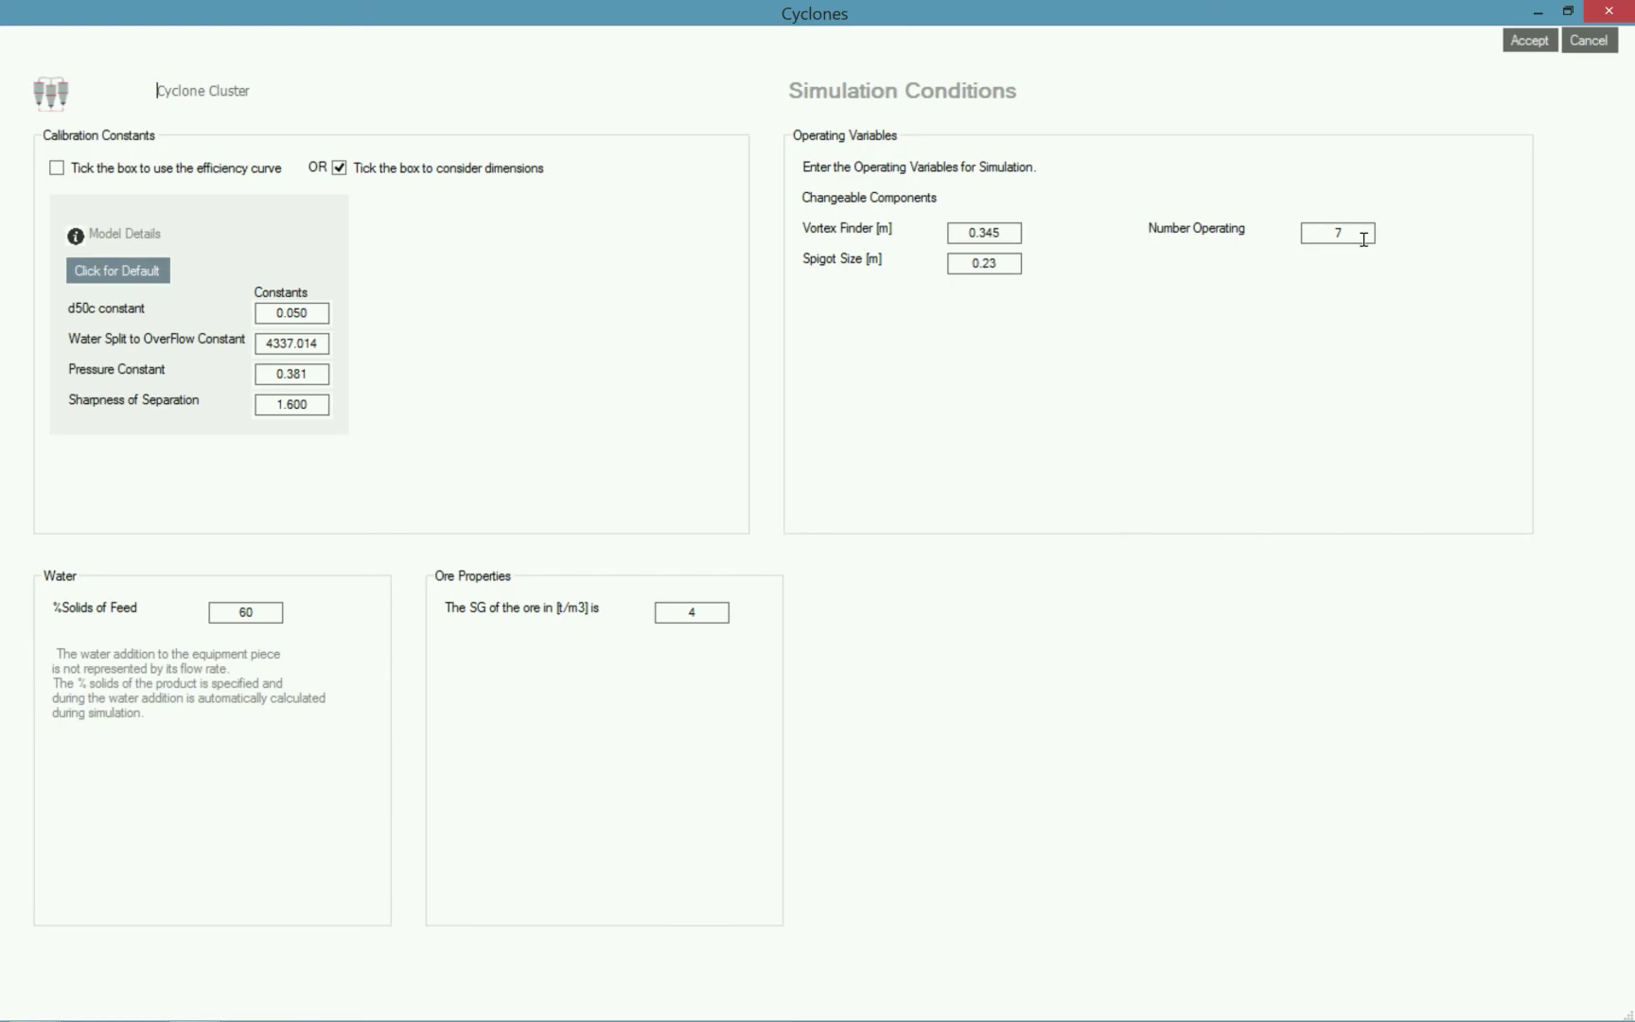
{"action": "left_click_drag", "start_coordinate": [1363, 239], "coordinate": [1319, 237]}
{"action": "type", "text": "8"}
{"action": "left_click", "coordinate": [1530, 42]}
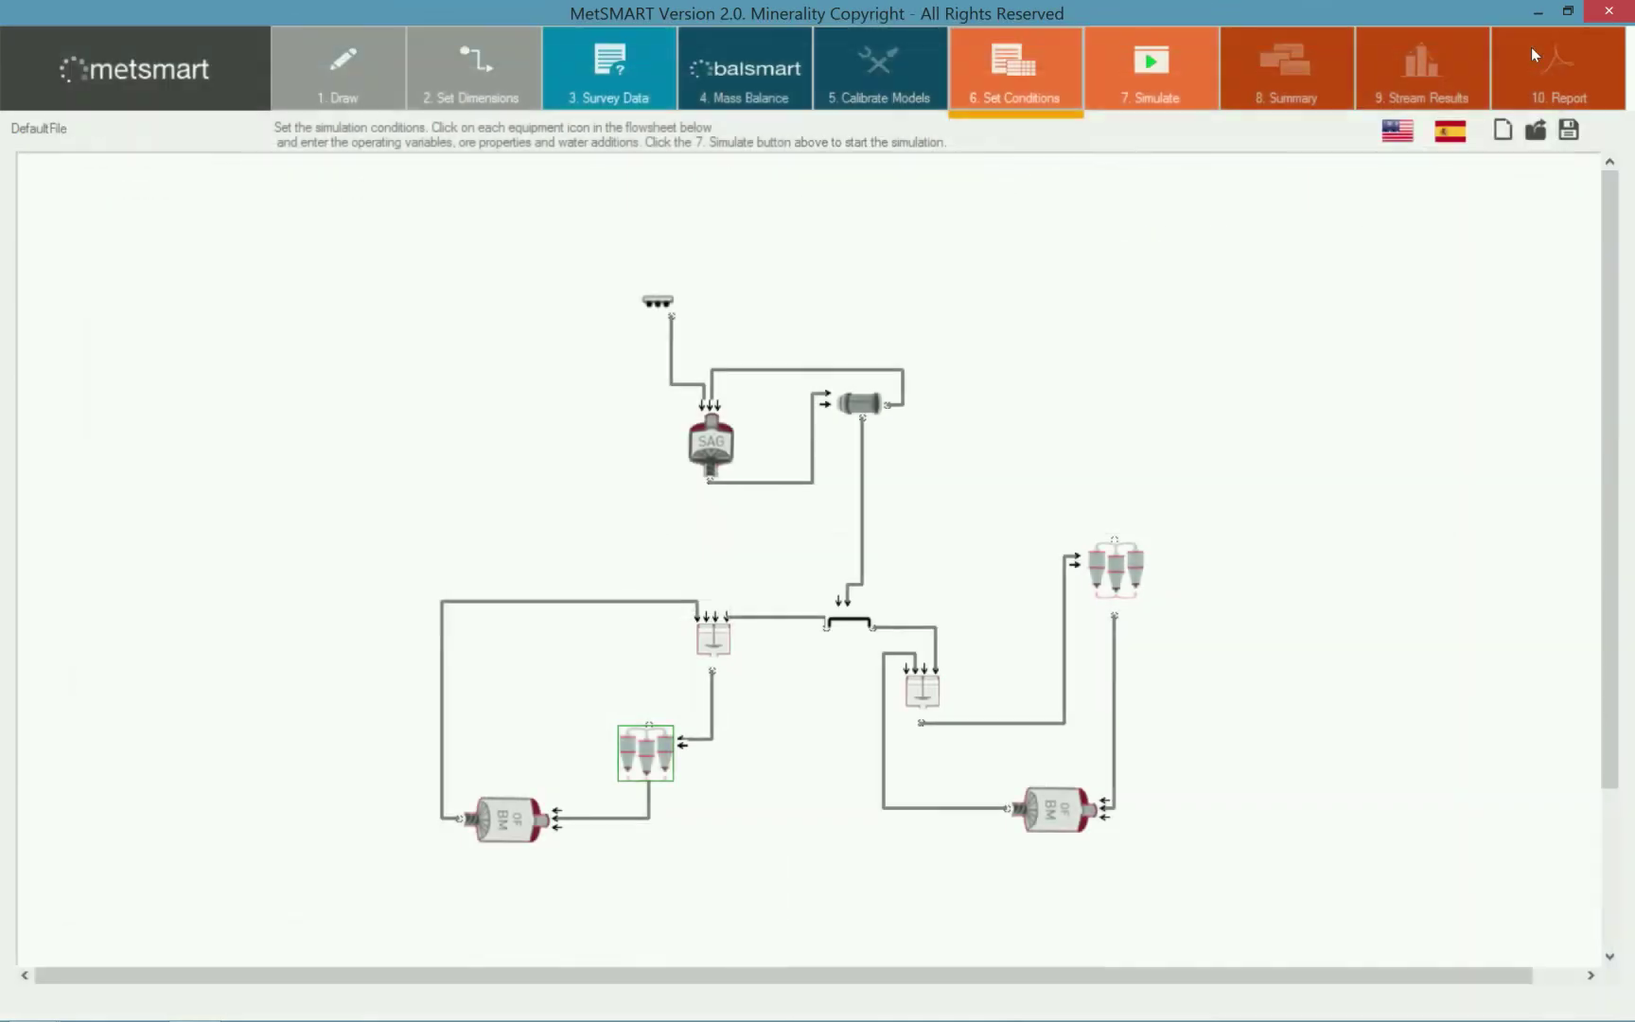
- Run the simulation and review the results and advice for the SAG mill and Cyclone Cluster1
{"action": "left_click", "coordinate": [1172, 63]}
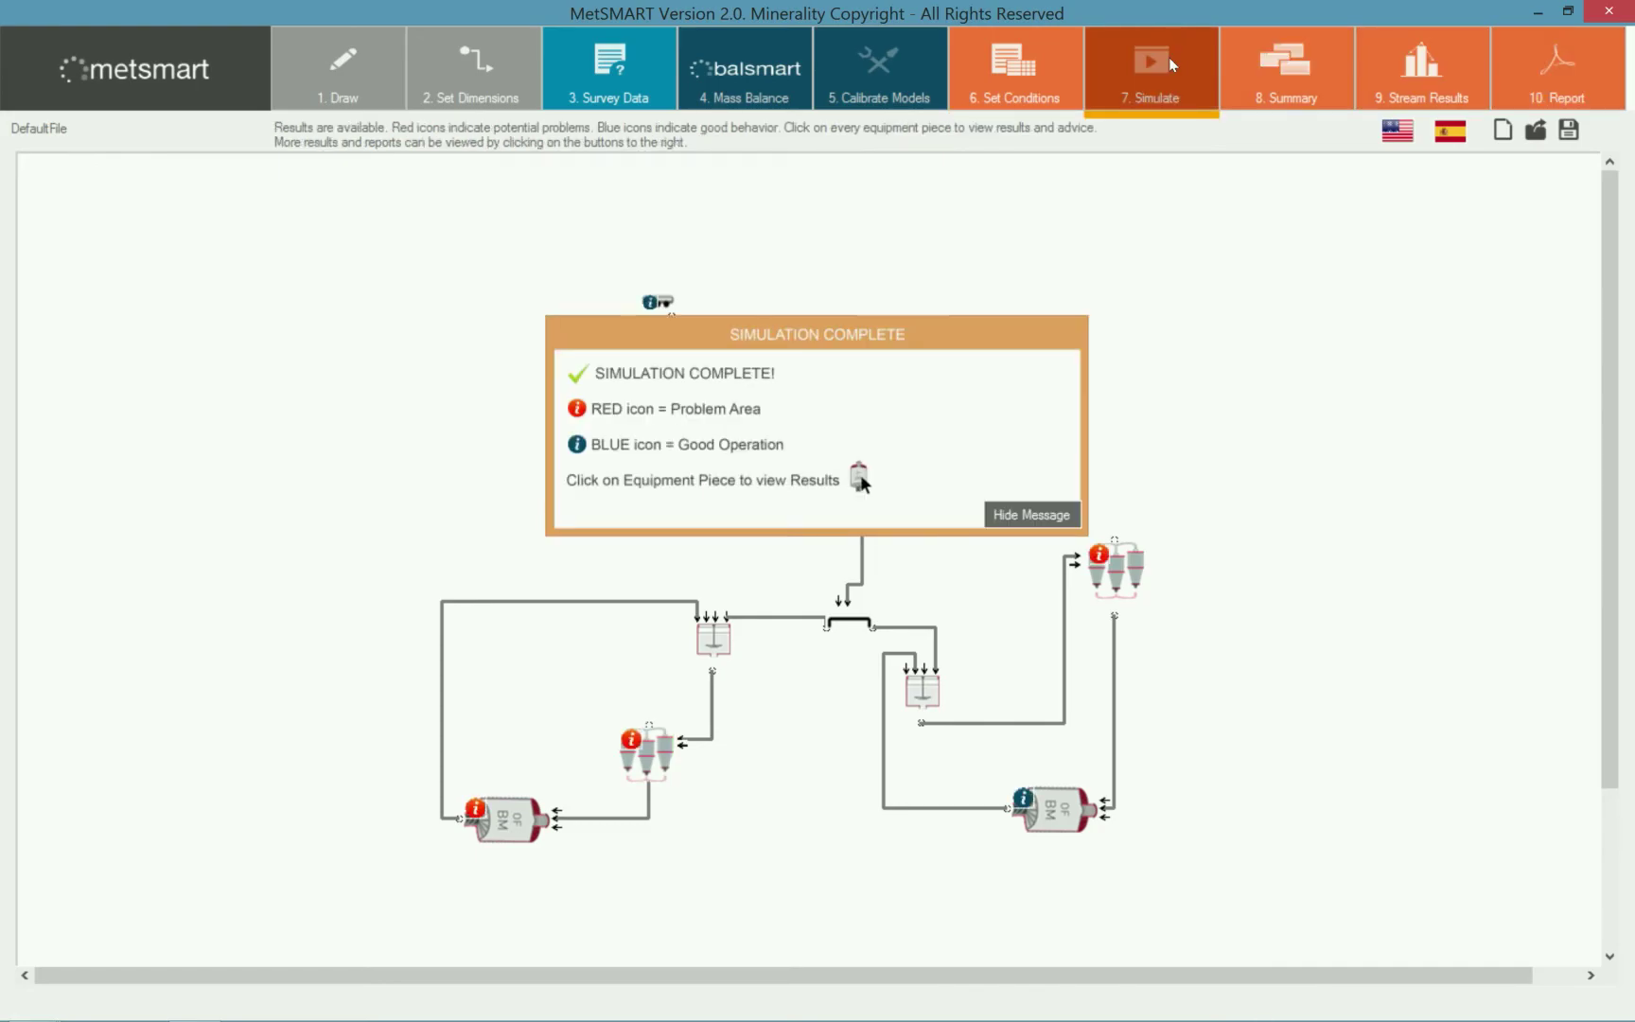
{"action": "left_click", "coordinate": [1031, 515]}
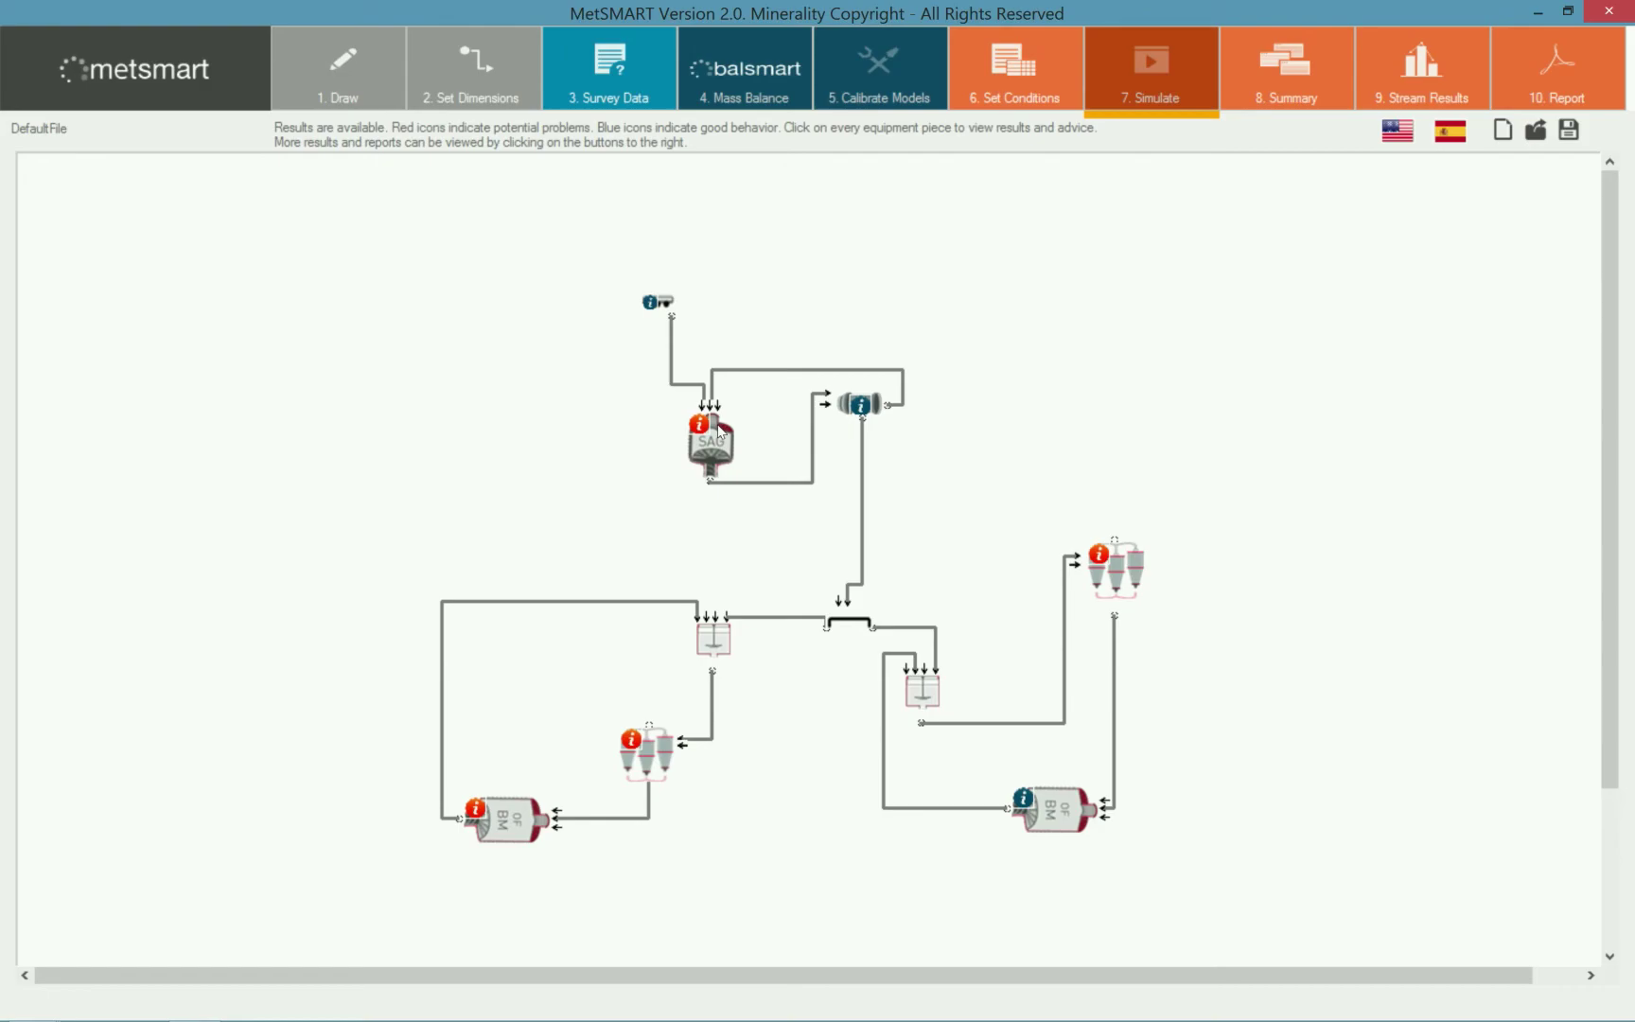
{"action": "left_click", "coordinate": [709, 428]}
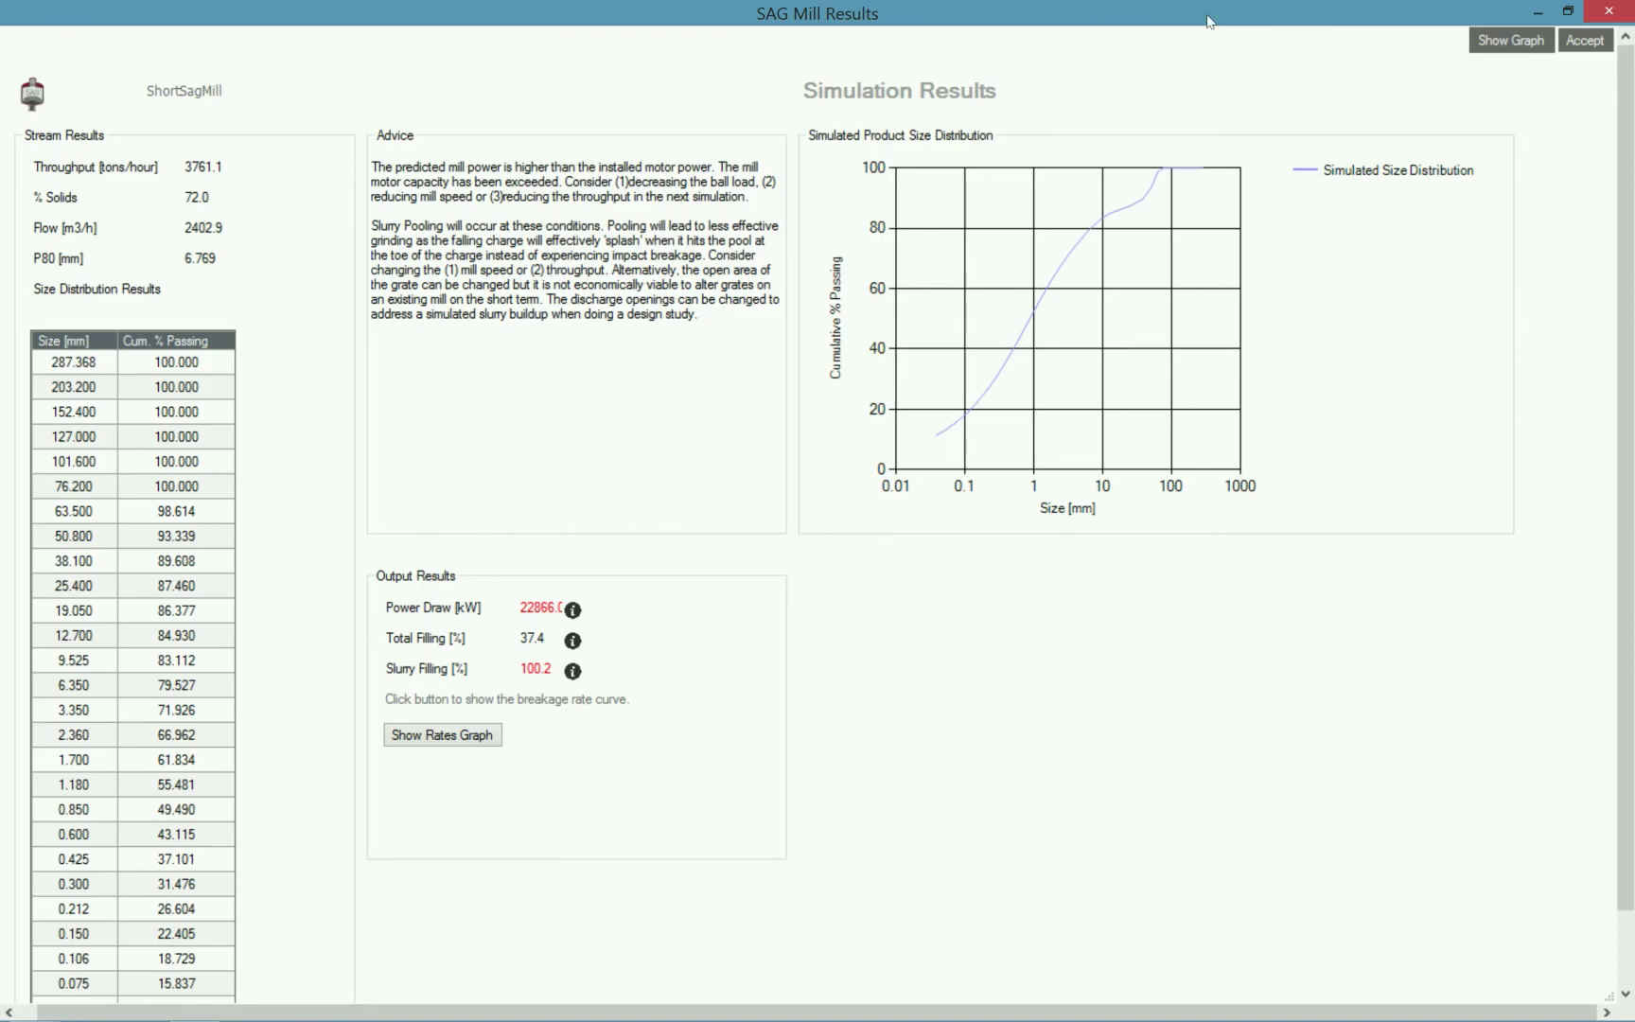
{"action": "left_click", "coordinate": [1583, 40]}
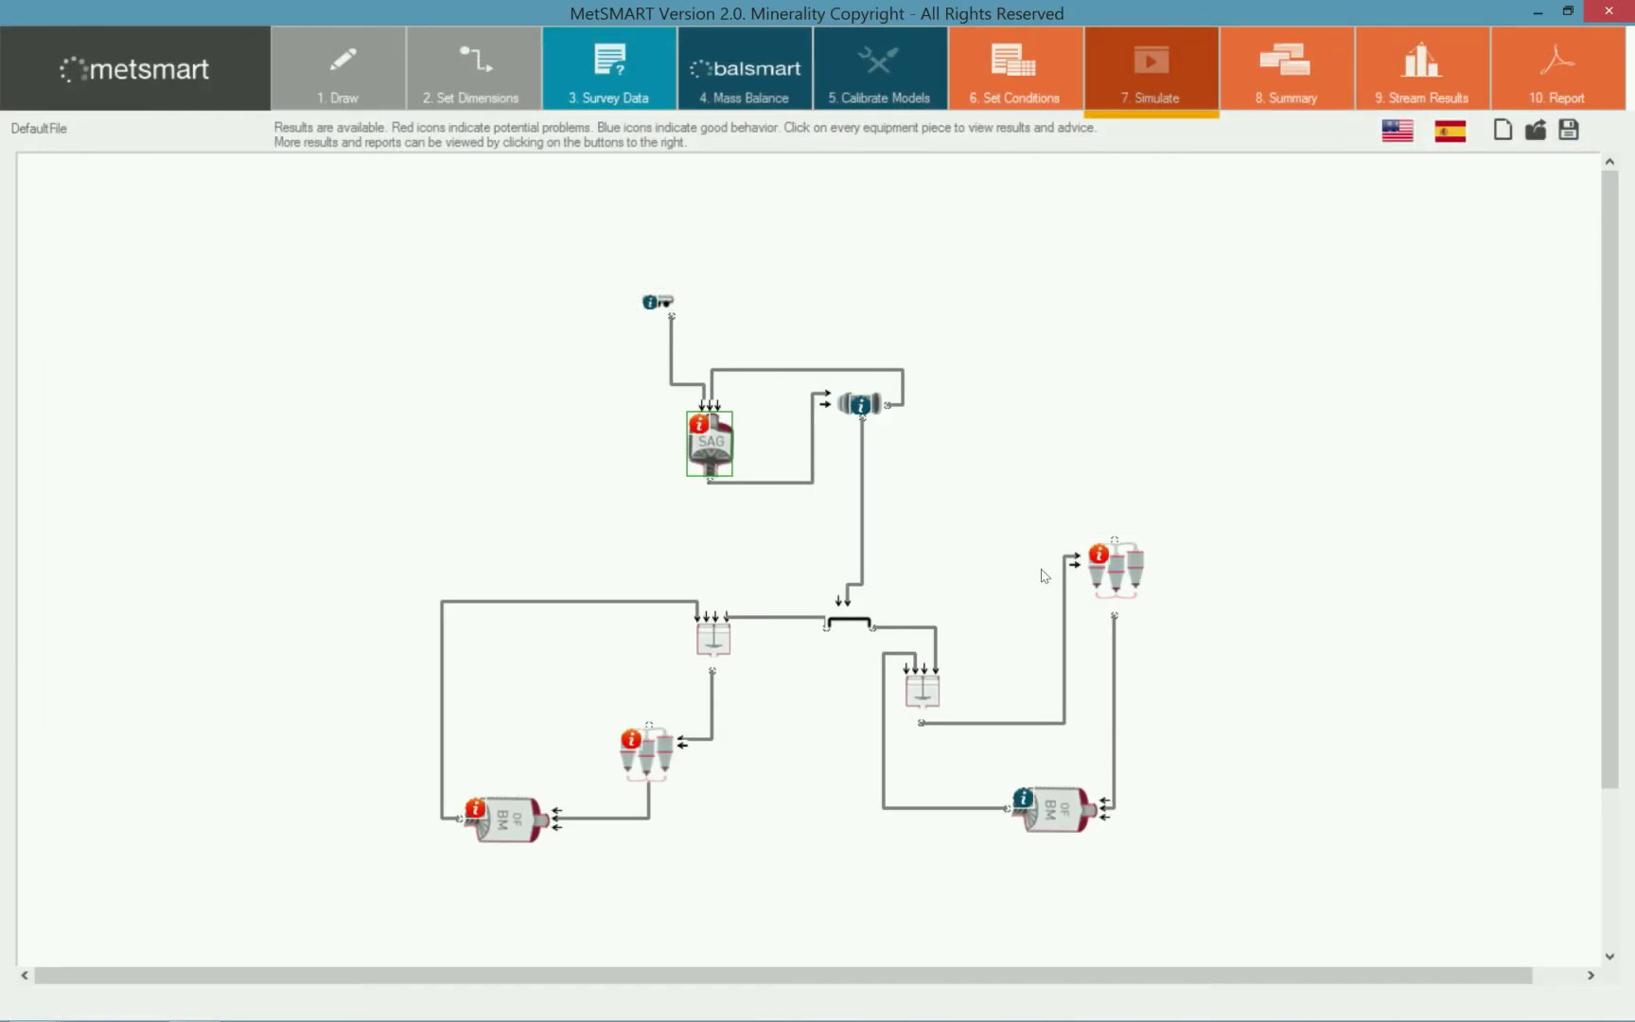
{"action": "left_click", "coordinate": [1106, 566]}
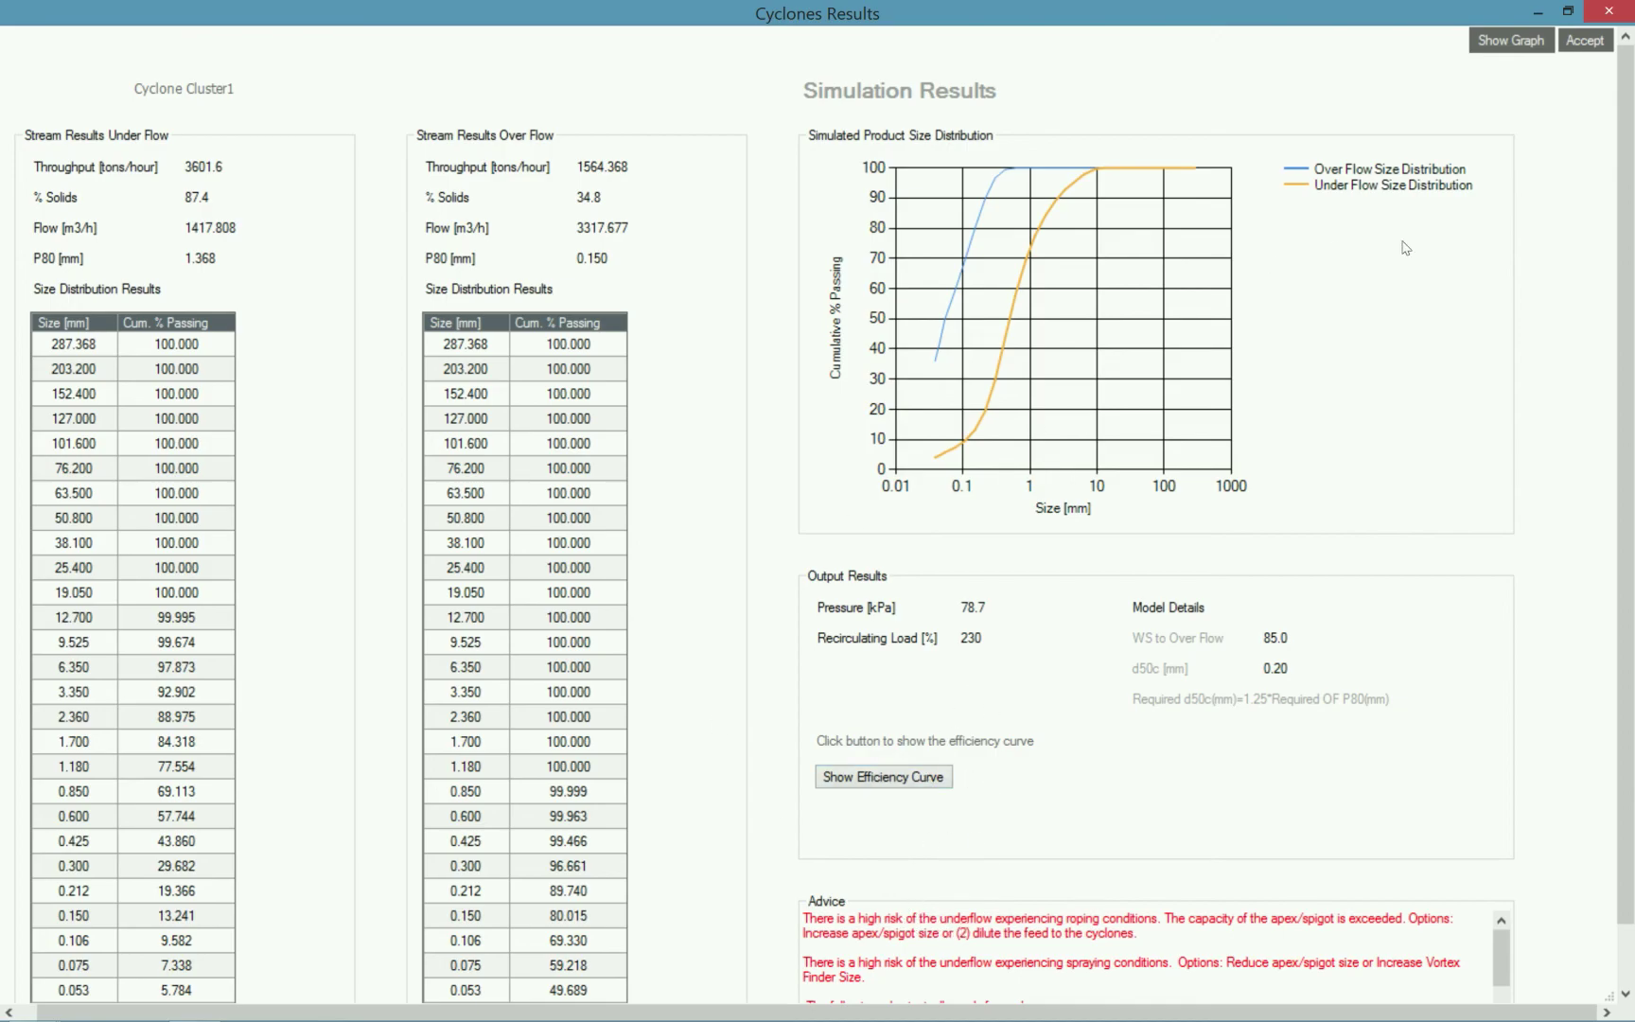
{"action": "left_click", "coordinate": [1585, 40]}
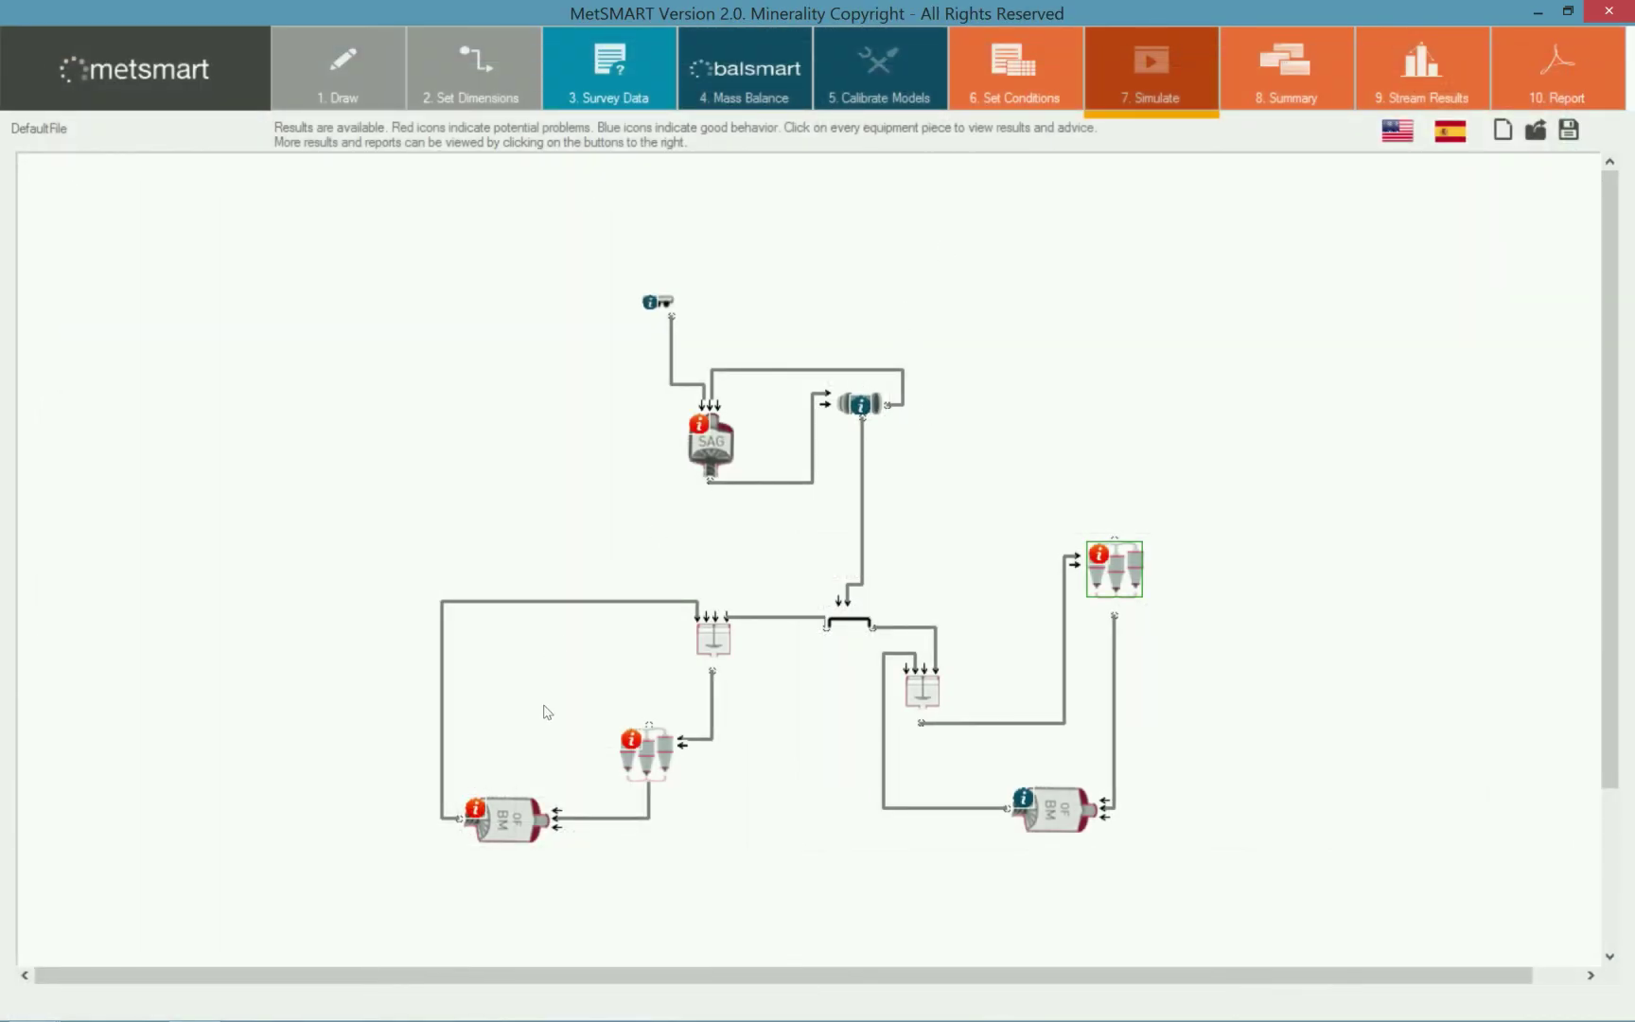
- Review the simulation results and advice for OverflowBallMill and Cyclone Cluster
{"action": "left_click", "coordinate": [516, 820]}
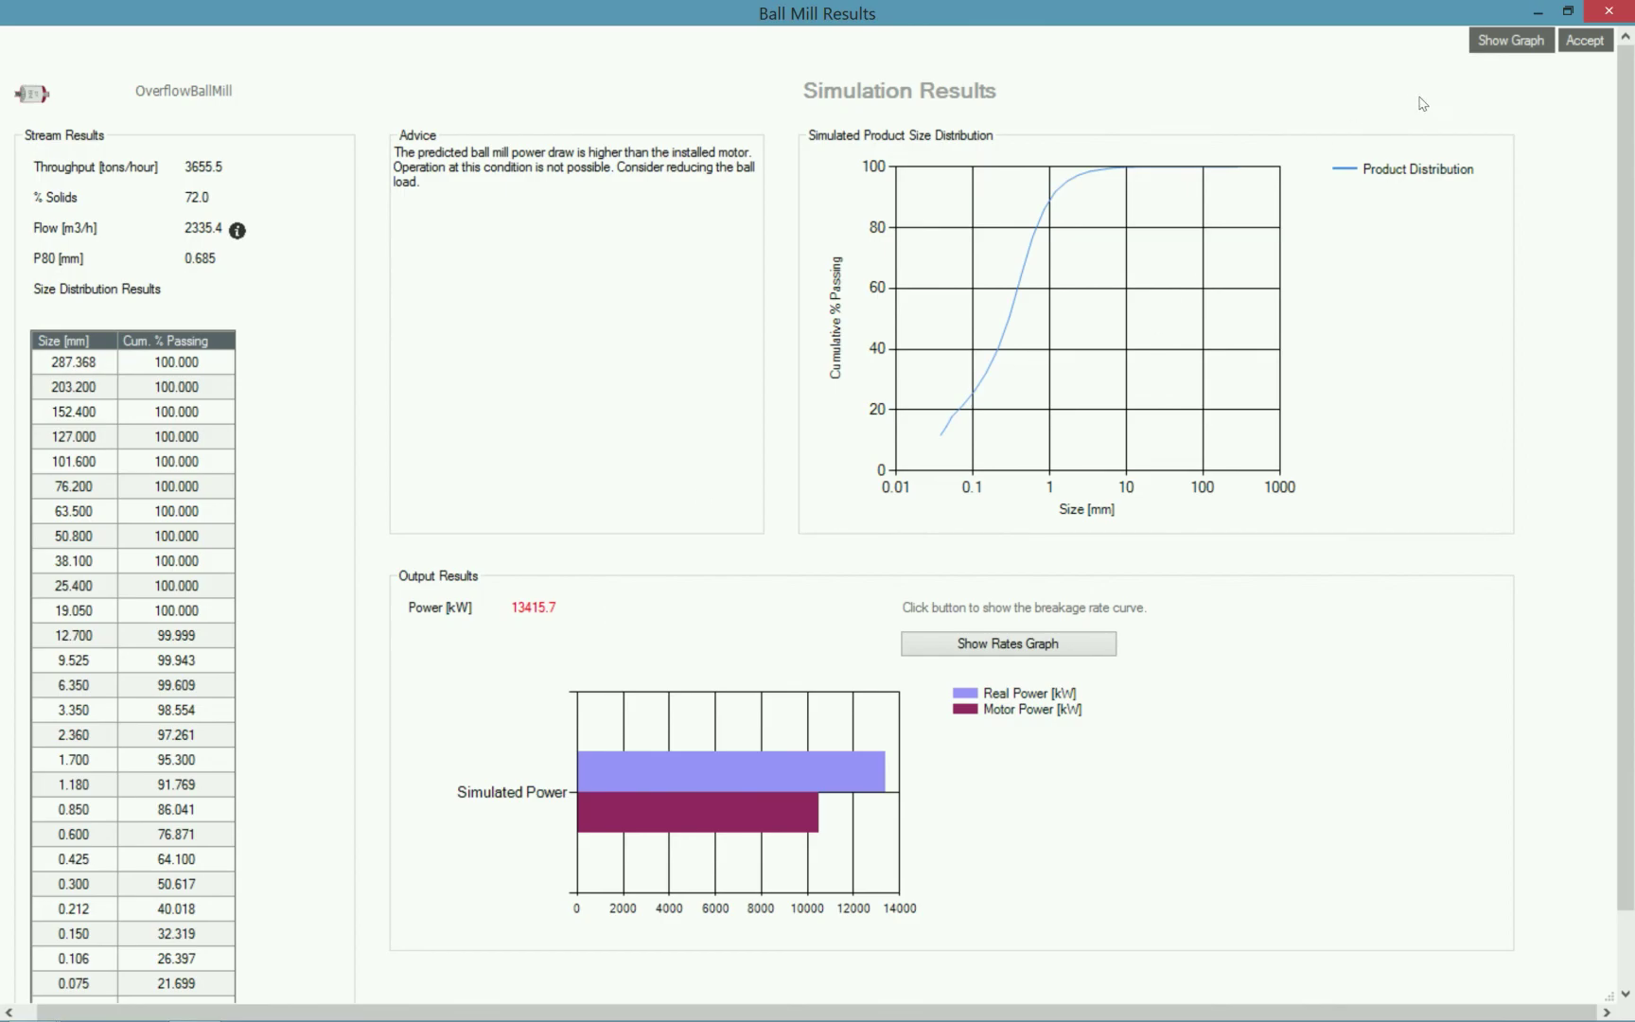
{"action": "left_click", "coordinate": [1578, 49]}
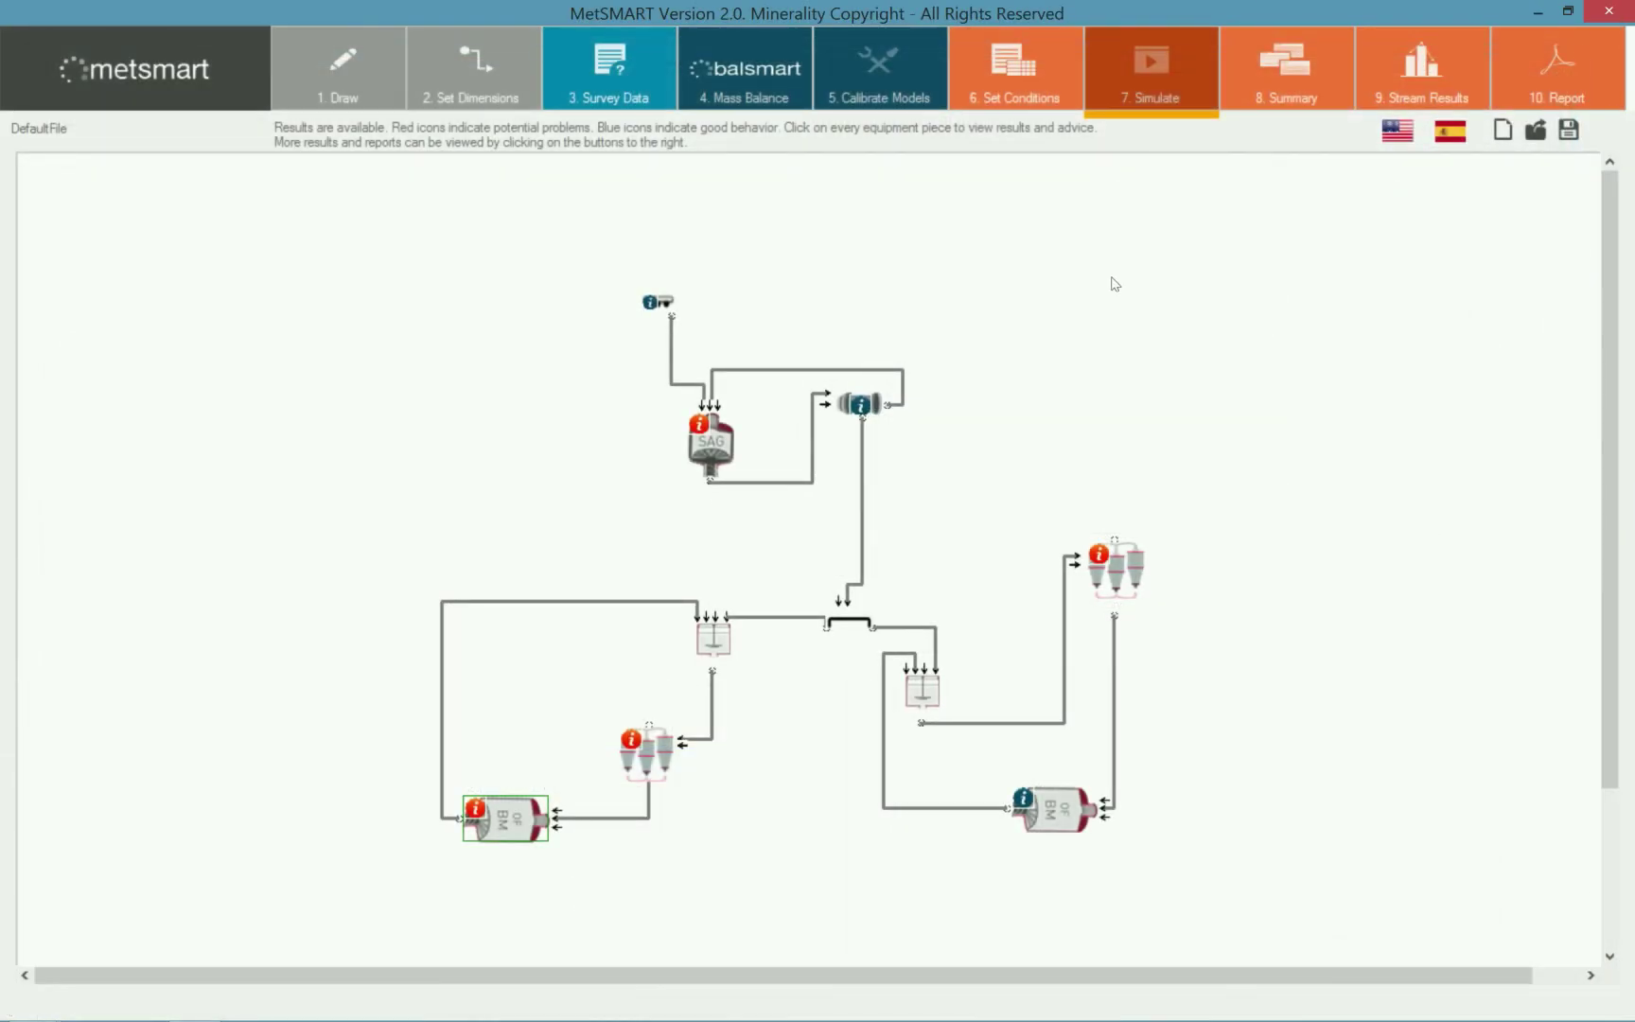
{"action": "left_click", "coordinate": [635, 762]}
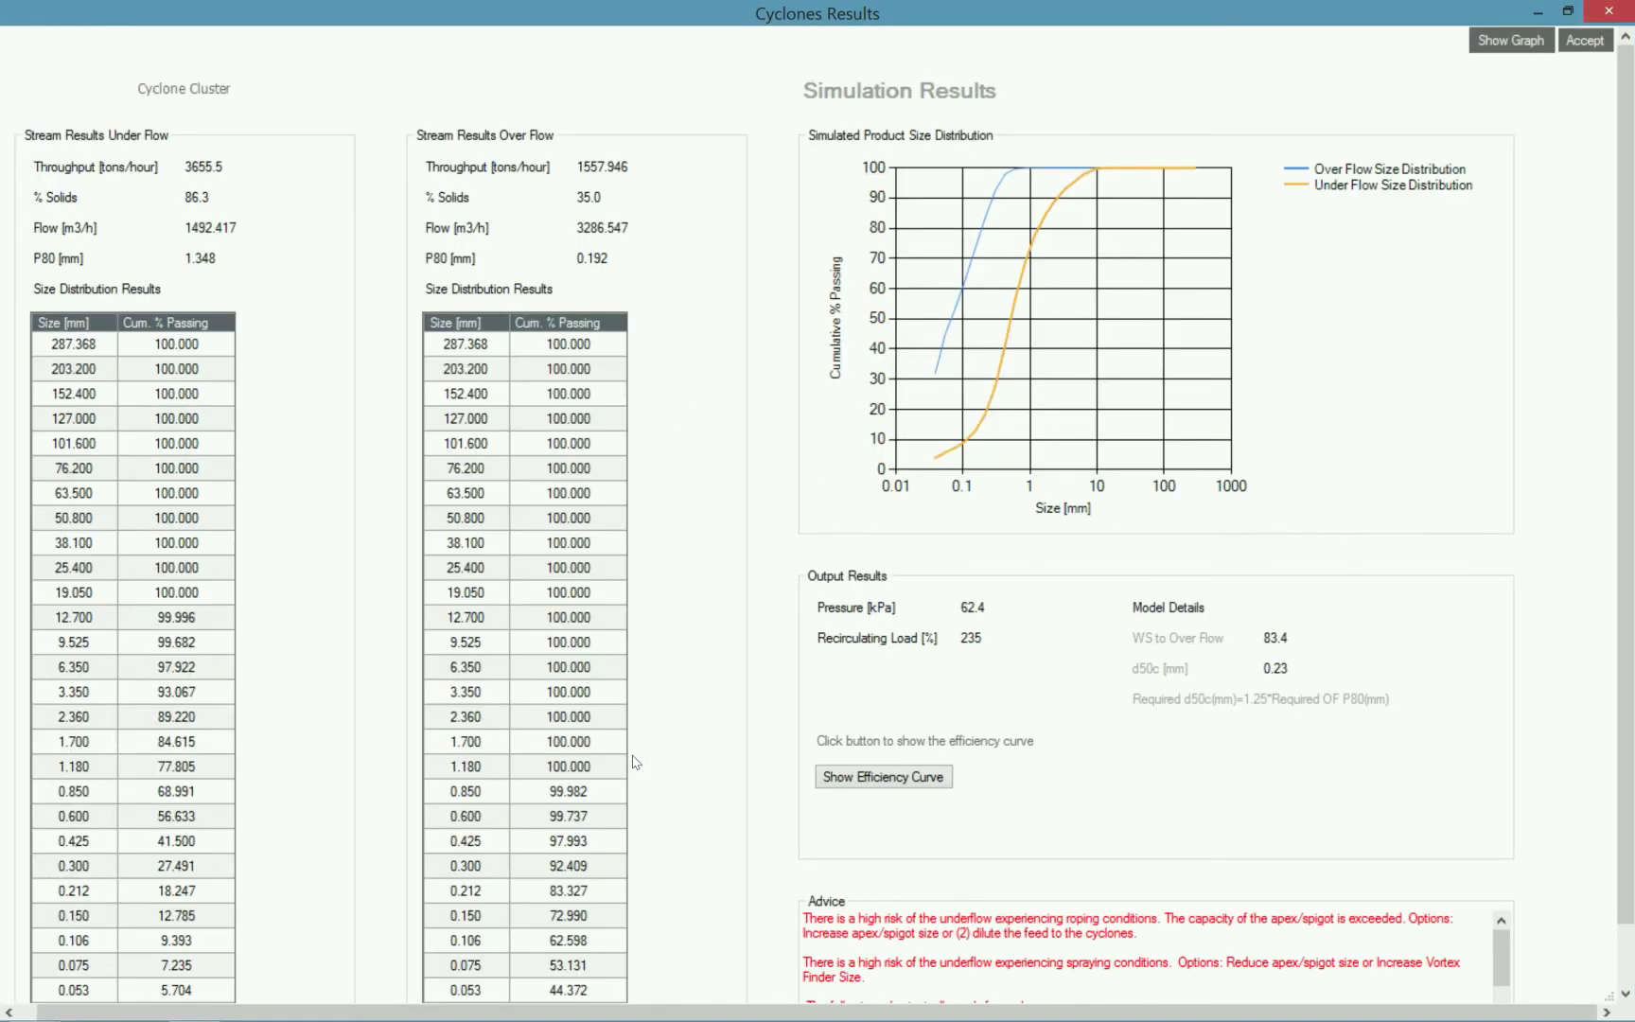
{"action": "left_click", "coordinate": [1578, 43]}
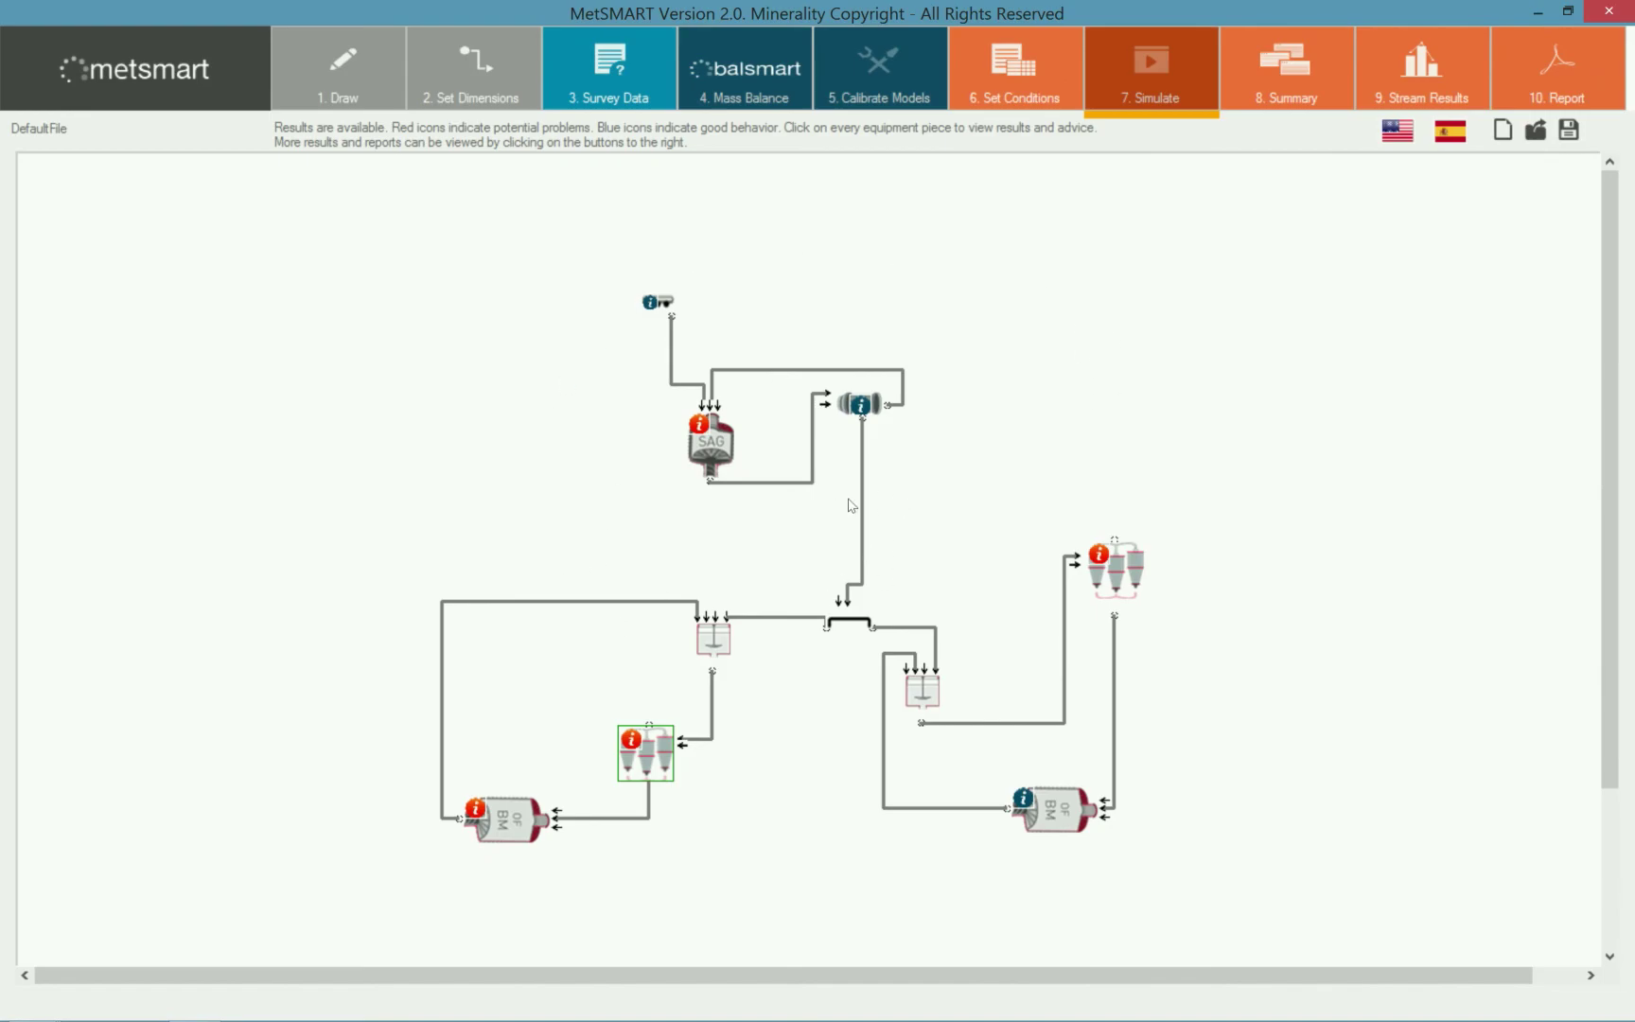
- Review the plant-wide simulation summary, close it, and open the table of simulated stream results
{"action": "left_click", "coordinate": [1267, 79]}
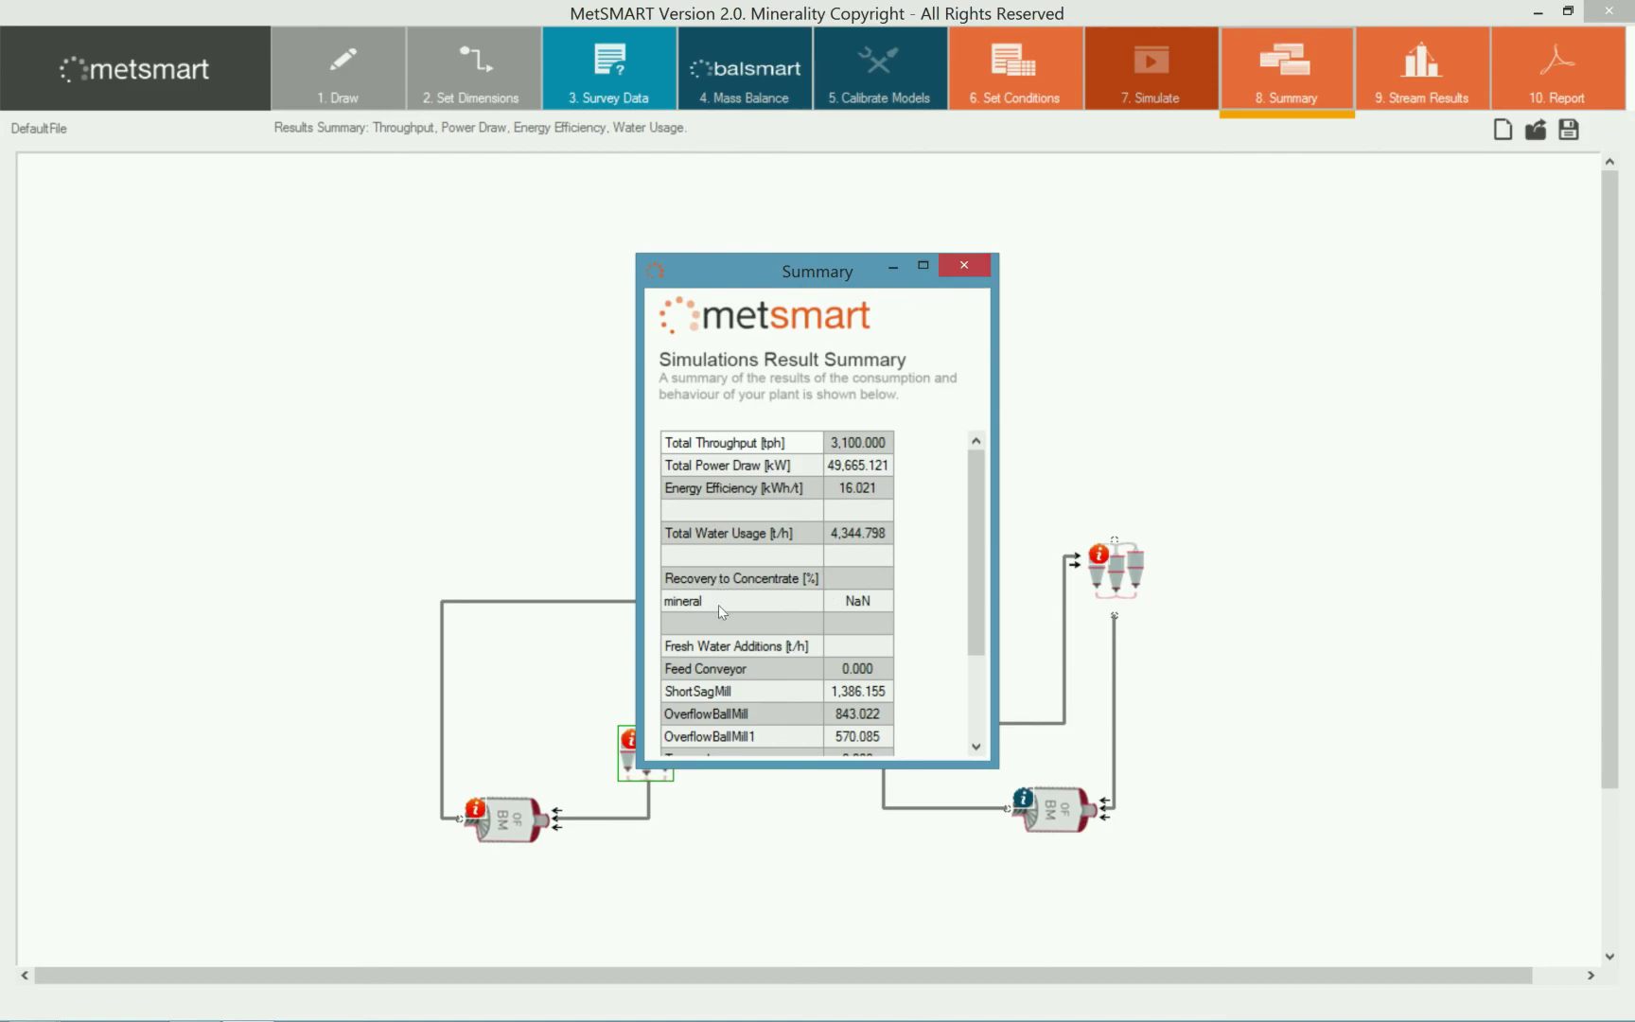
{"action": "left_click", "coordinate": [965, 270]}
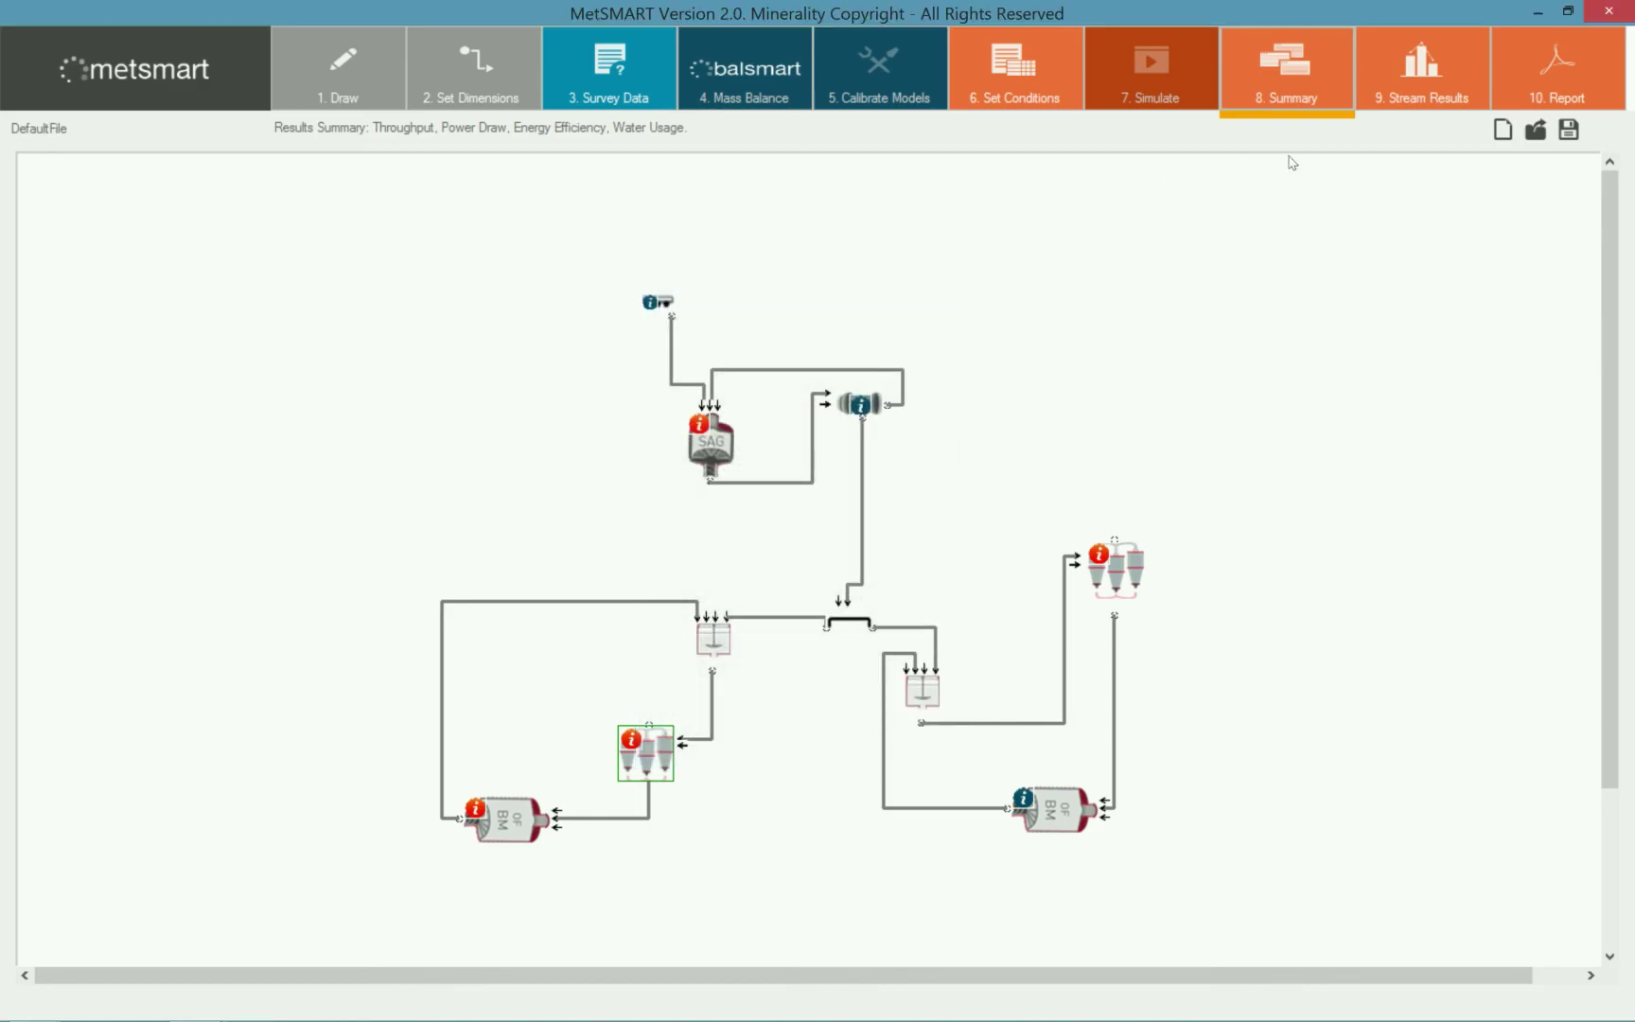
{"action": "left_click", "coordinate": [1400, 72]}
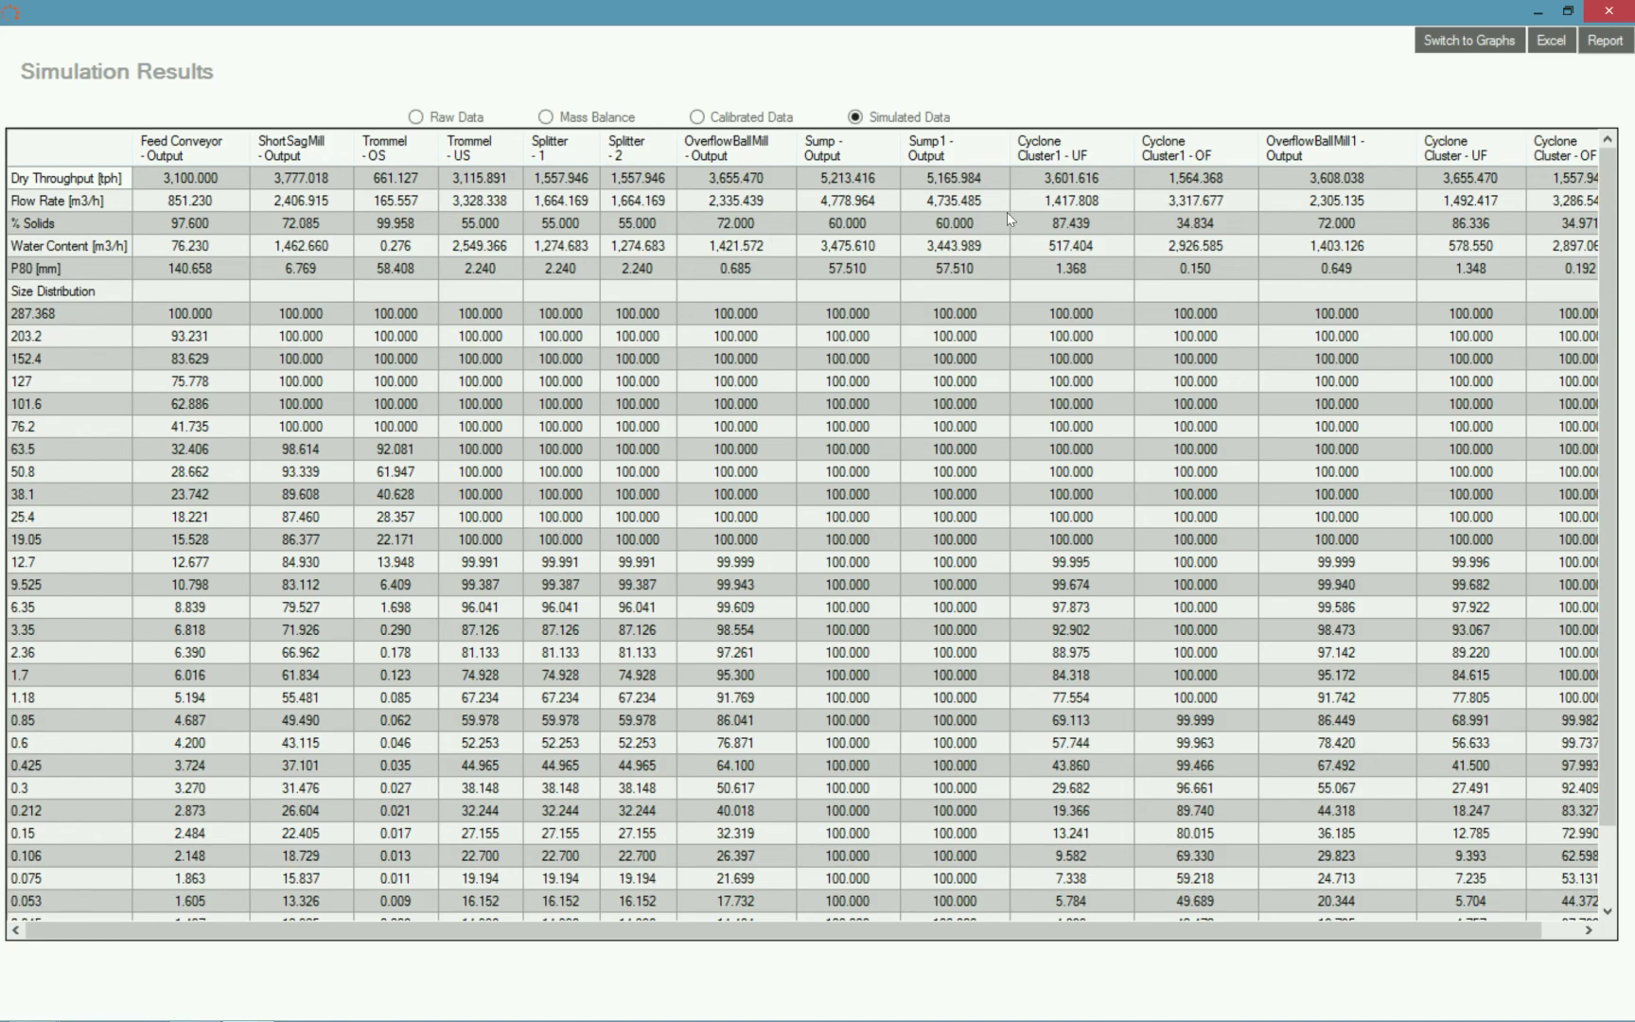
- Graph the simulated size distributions of the Feed Conveyor output, ShortSagMill output, Trommel OS and Trommel US streams
{"action": "left_click", "coordinate": [1437, 42]}
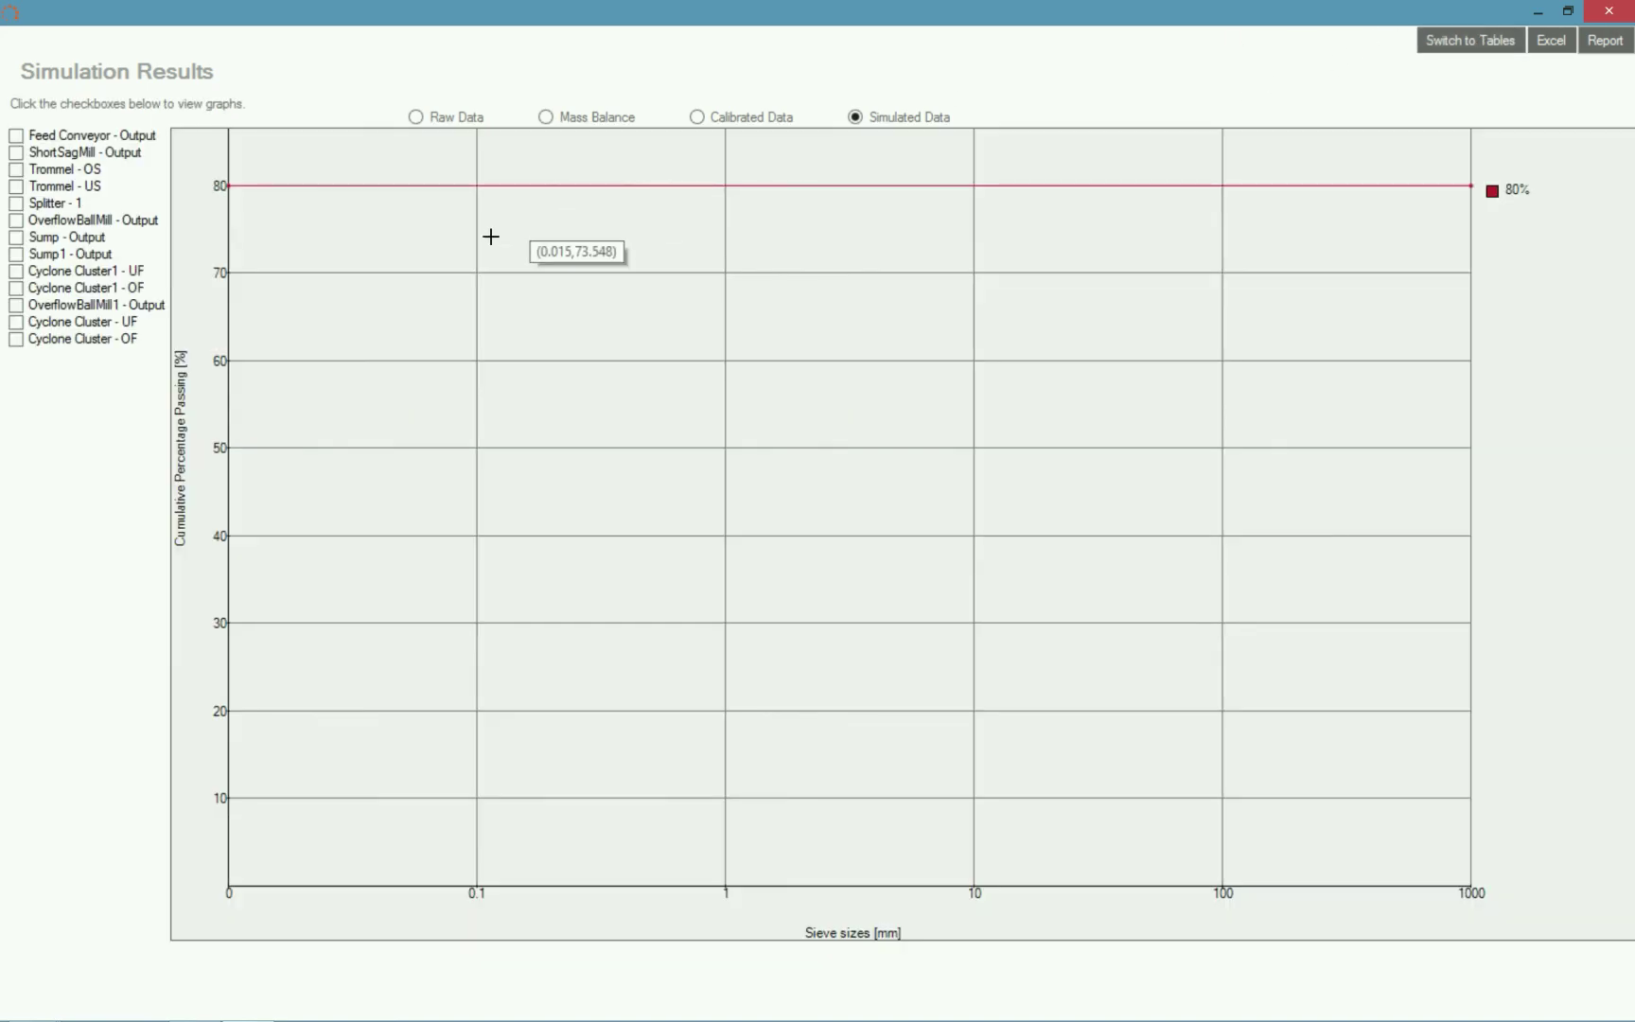
{"action": "left_click", "coordinate": [16, 138]}
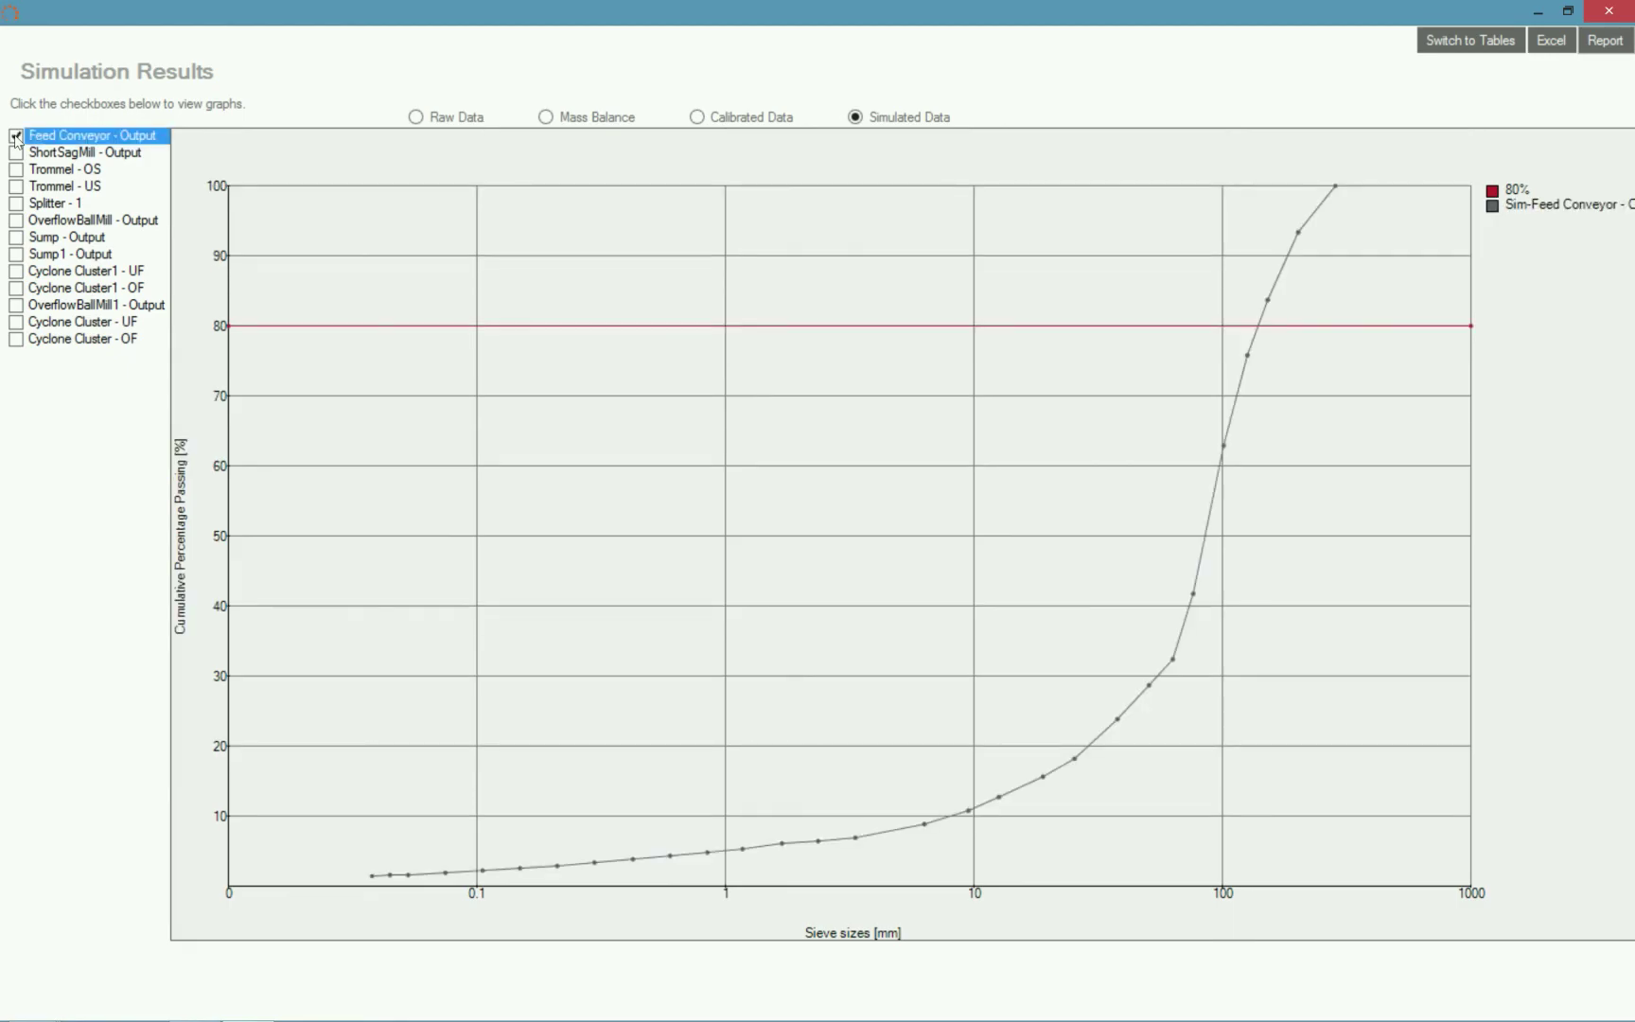
{"action": "left_click", "coordinate": [16, 153]}
{"action": "left_click", "coordinate": [17, 171]}
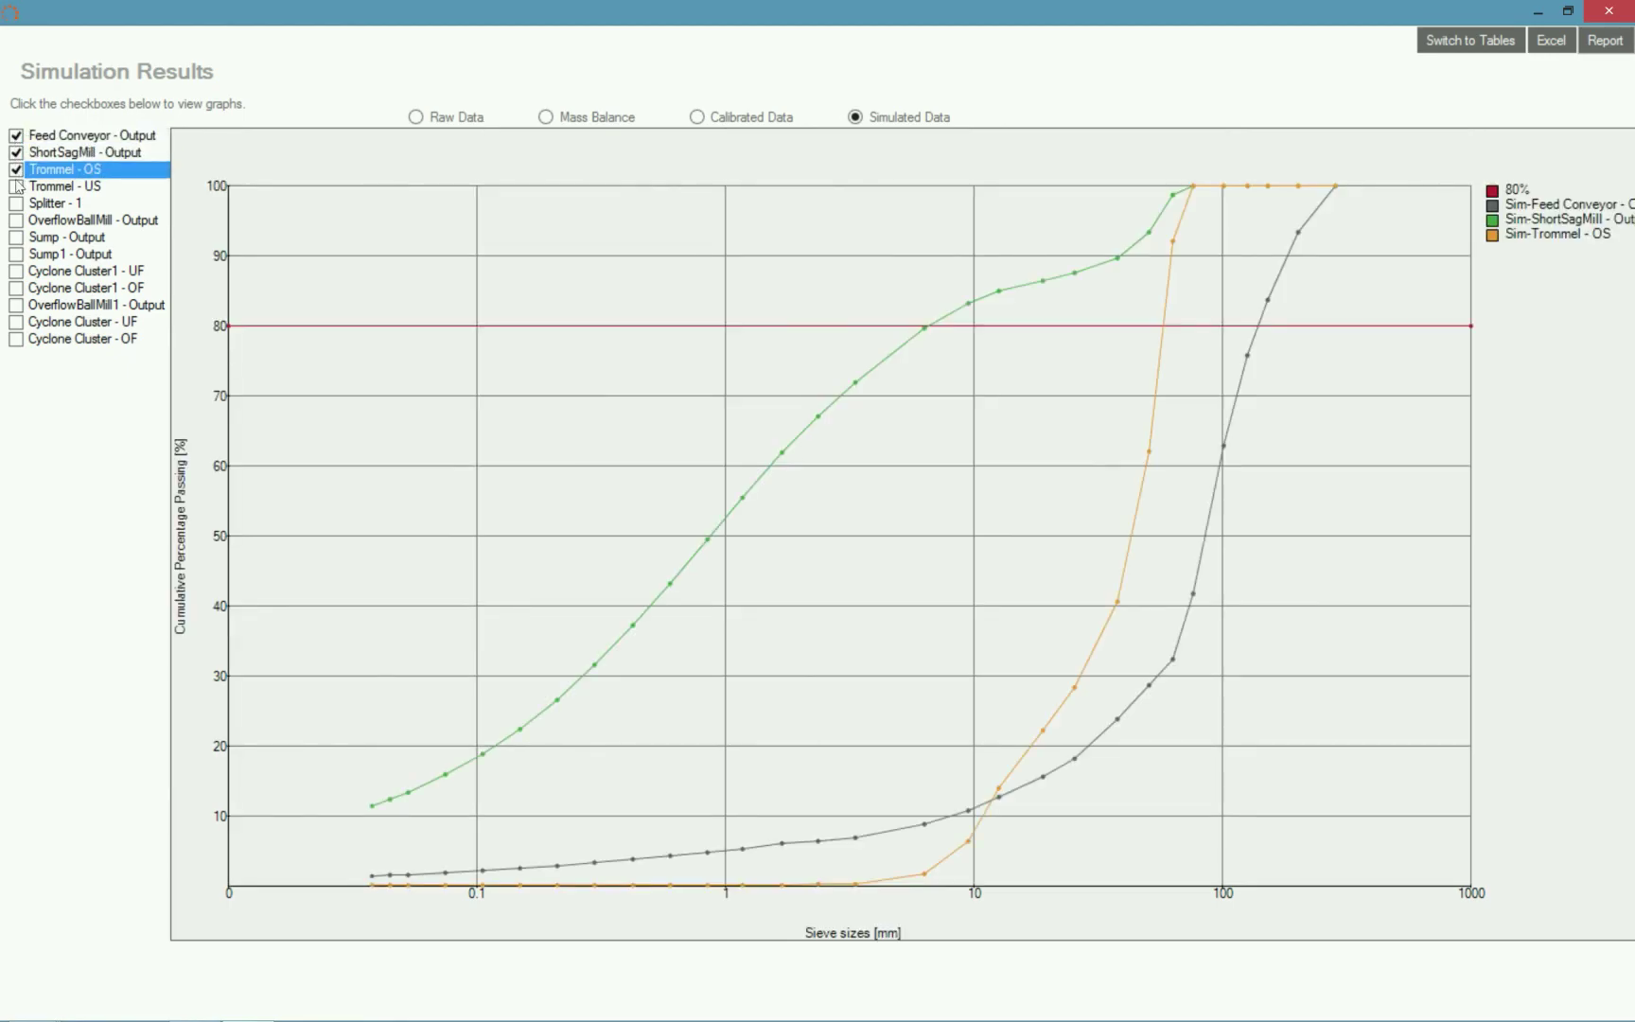
{"action": "left_click", "coordinate": [16, 188]}
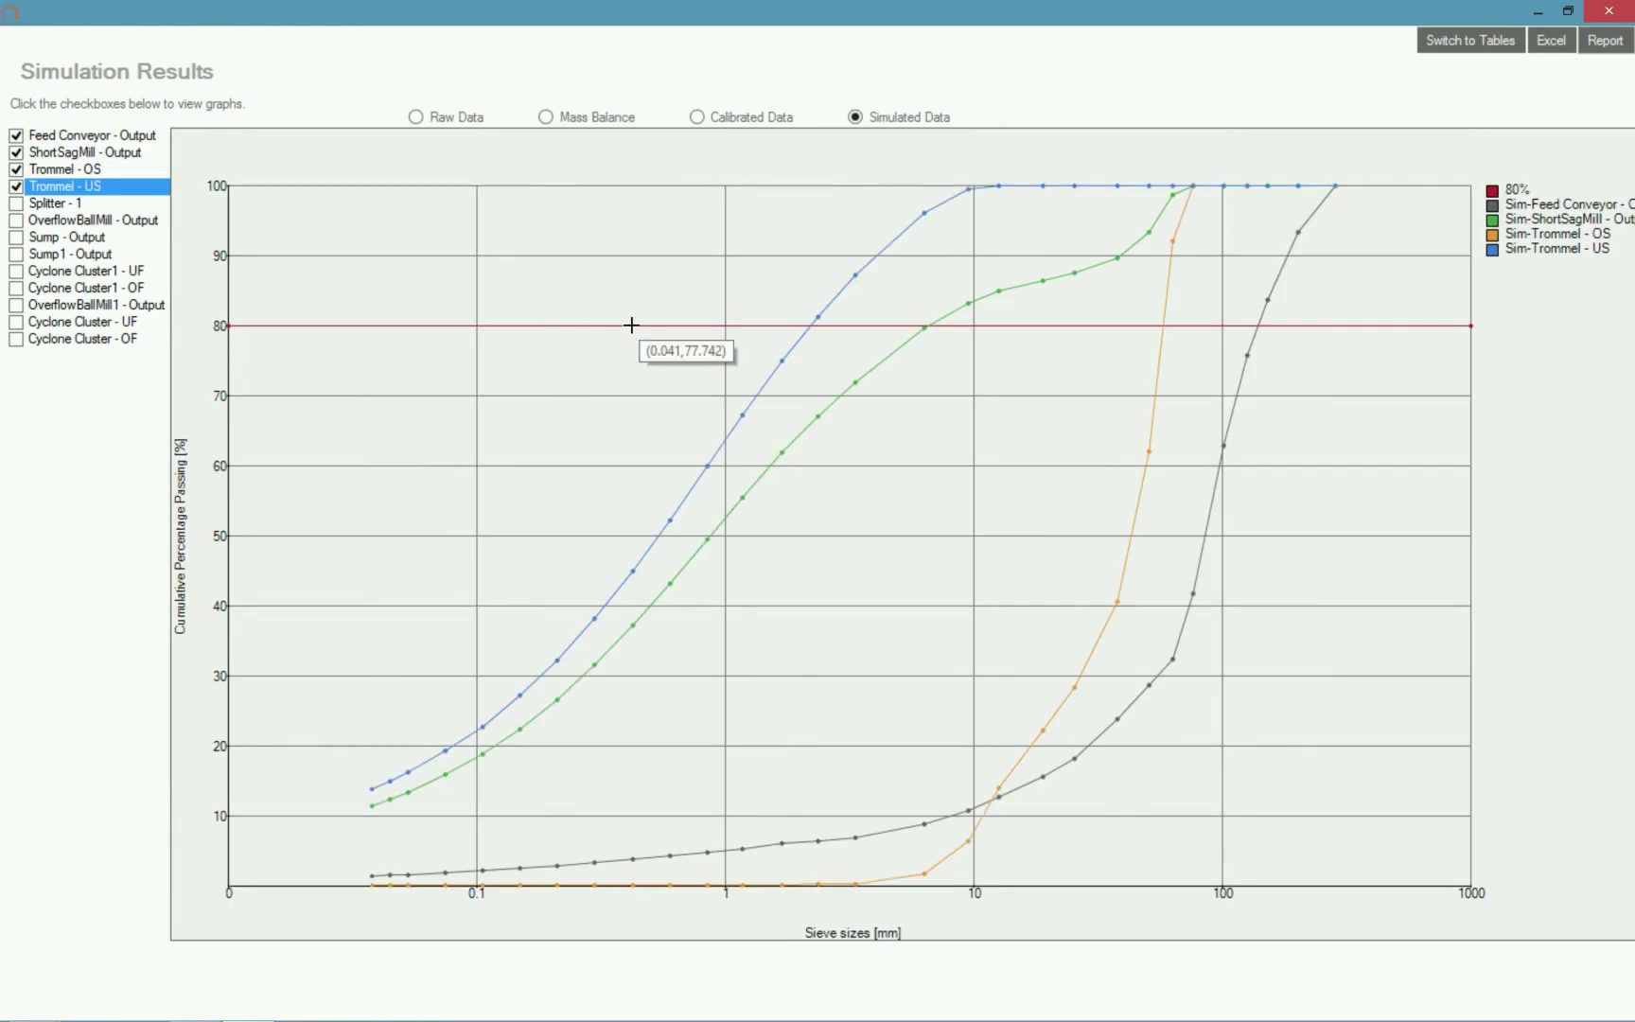